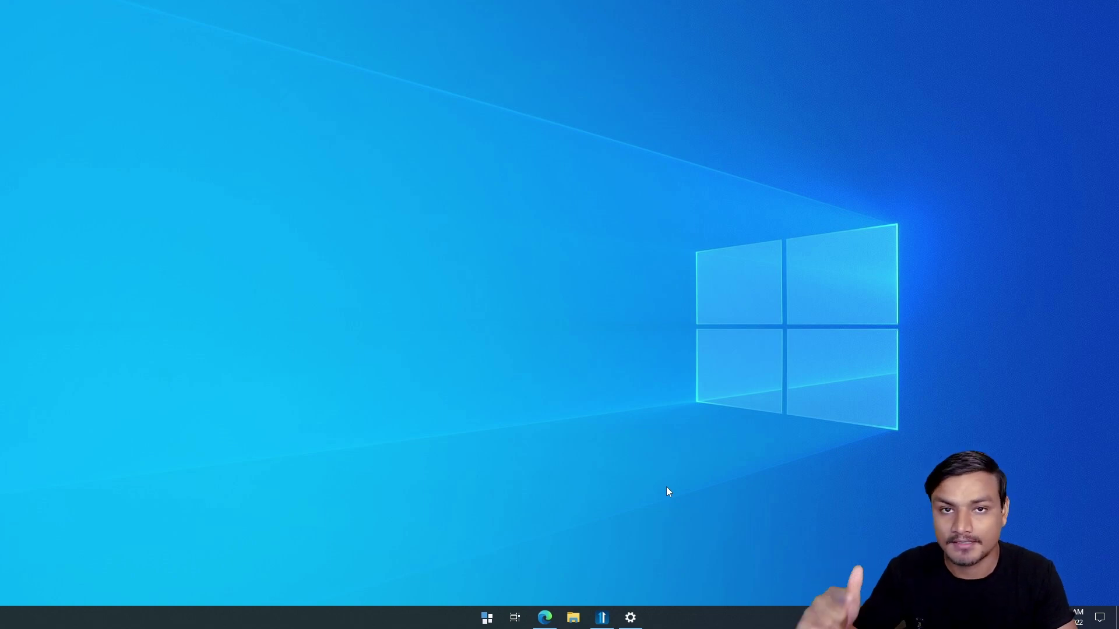
- Check that Settings About shows Windows 10 Education, then return to the Stardock Start11 purchase page in Edge
{"action": "left_click", "coordinate": [634, 617]}
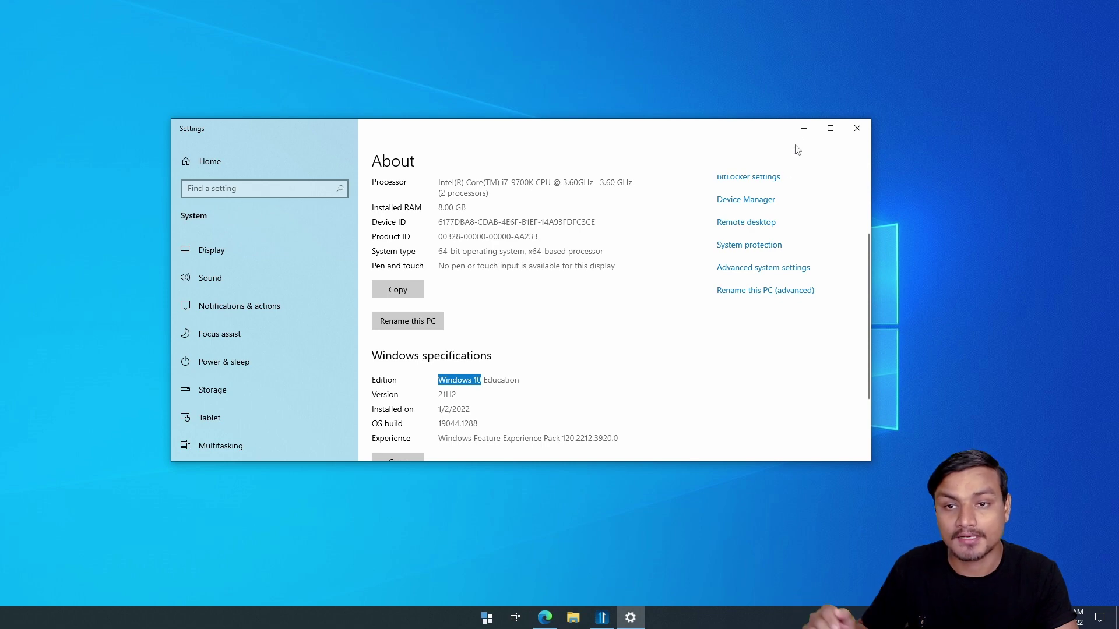
{"action": "left_click", "coordinate": [802, 142]}
{"action": "left_click", "coordinate": [486, 618]}
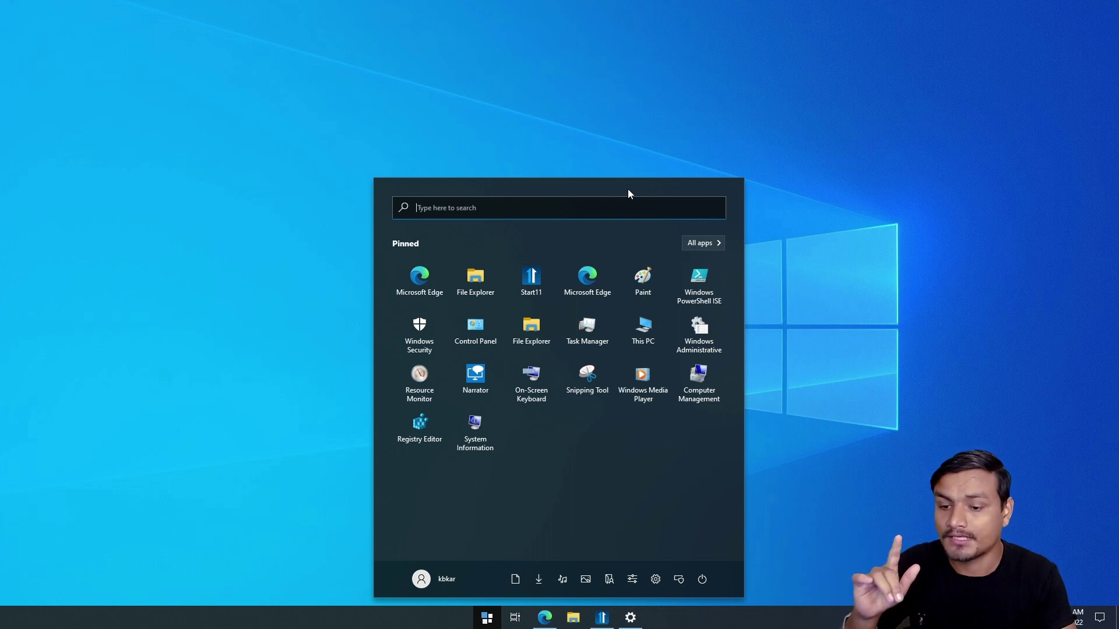
{"action": "left_click", "coordinate": [846, 363]}
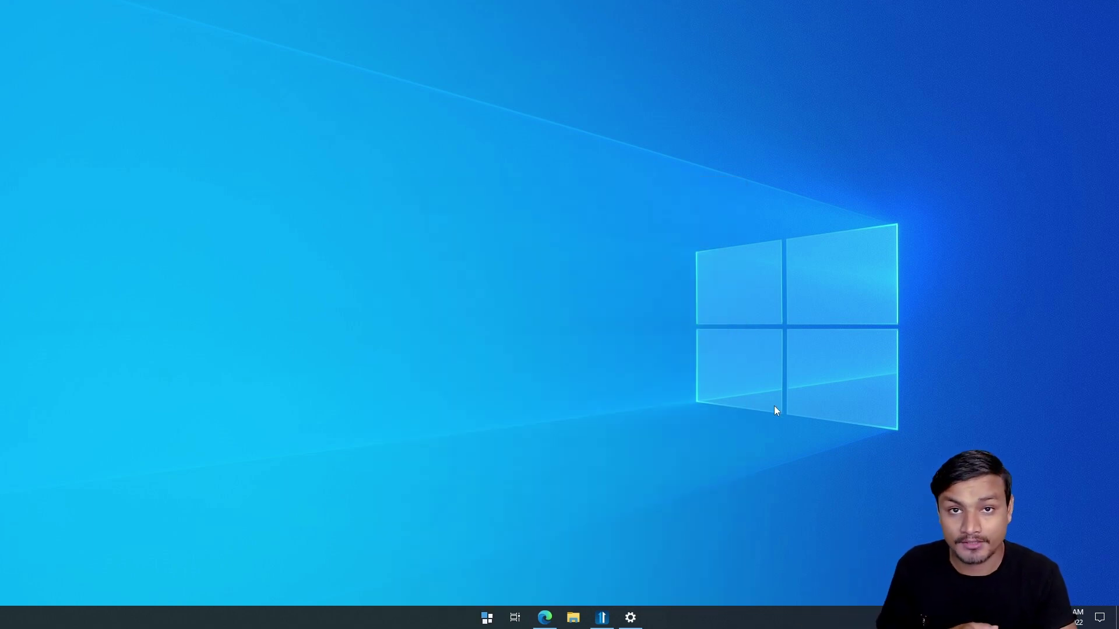
{"action": "left_click", "coordinate": [545, 617]}
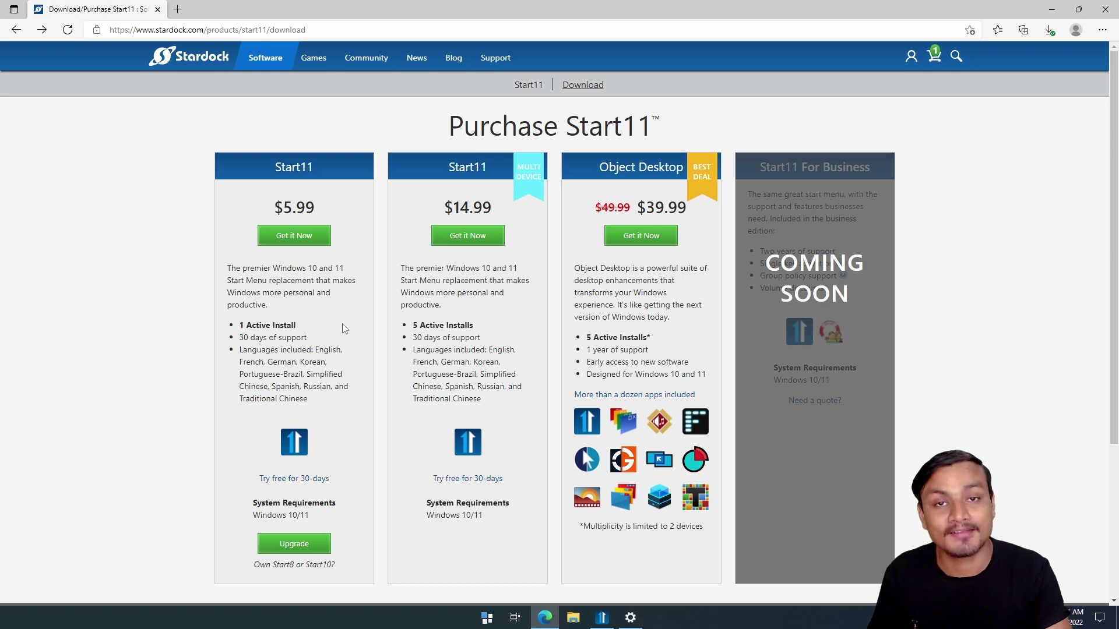
- Scroll through the Start11 plans on the Stardock page, priced $5.99 and $14.99 with 30-day trials
{"action": "scroll", "coordinate": [336, 329], "scroll_direction": "down", "scroll_amount": 3}
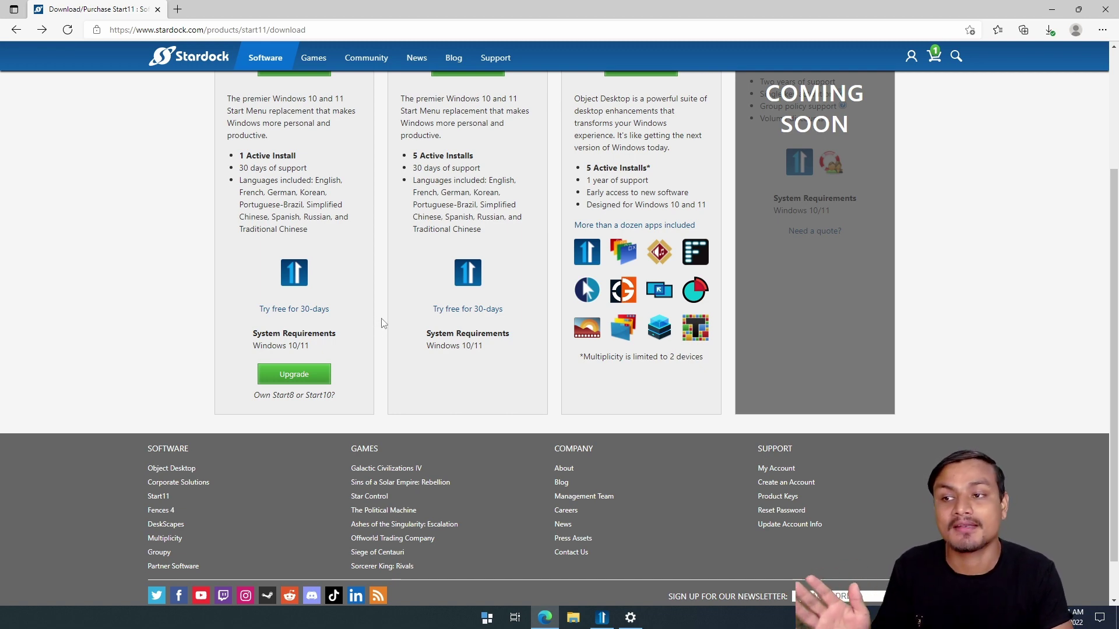
{"action": "scroll", "coordinate": [382, 322], "scroll_direction": "up", "scroll_amount": 3}
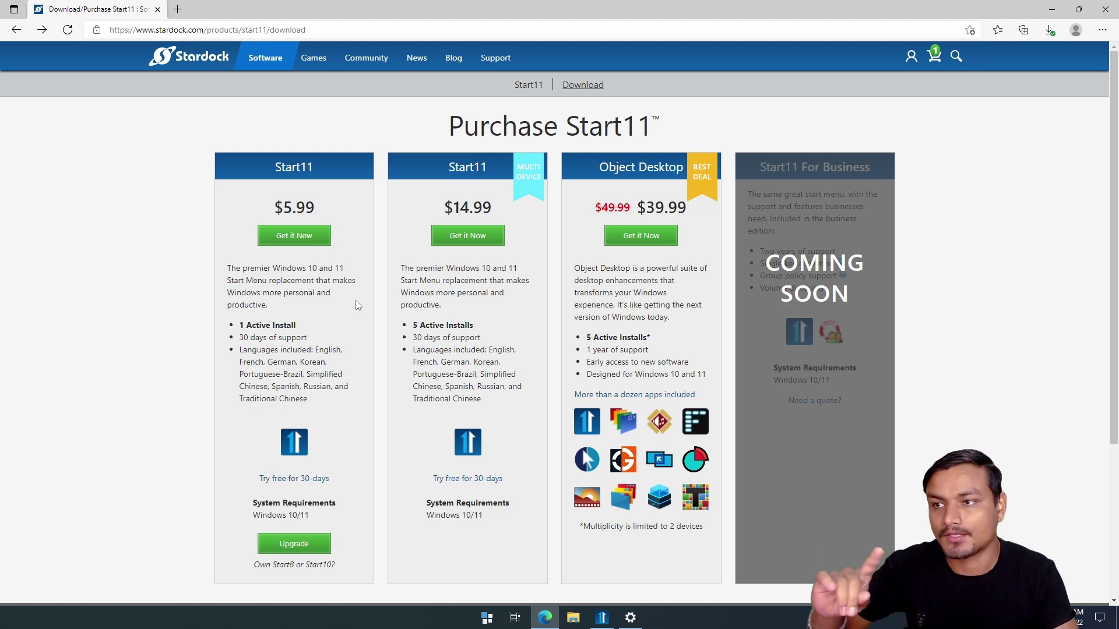
{"action": "scroll", "coordinate": [362, 347], "scroll_direction": "down", "scroll_amount": 3}
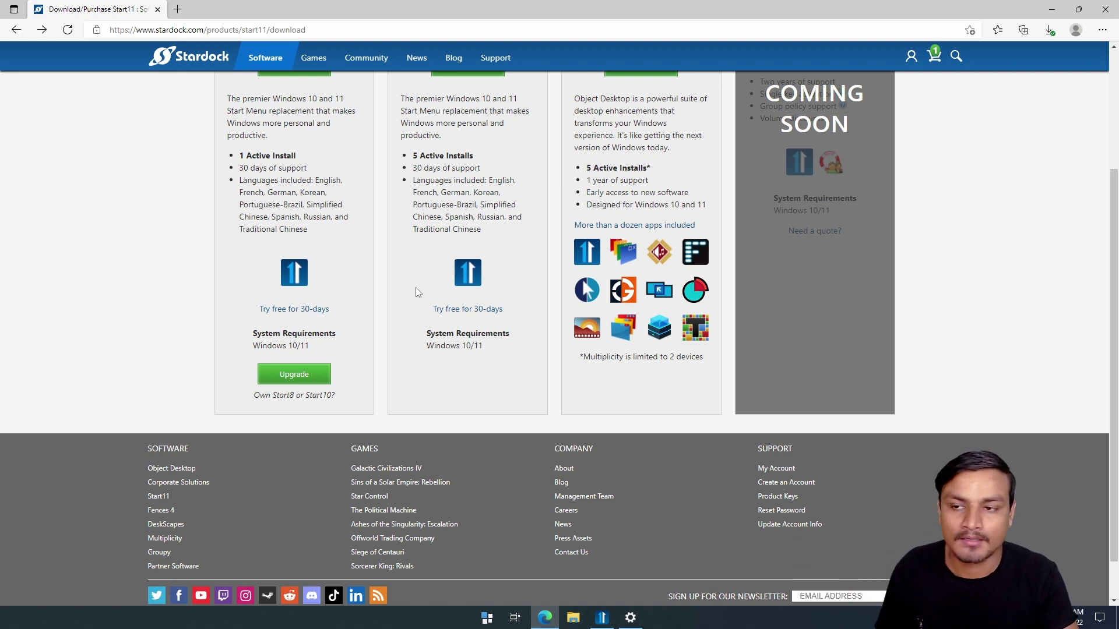
- Minimize Edge and open Start11 Configuration on its Start Menu page
{"action": "left_click", "coordinate": [1052, 10]}
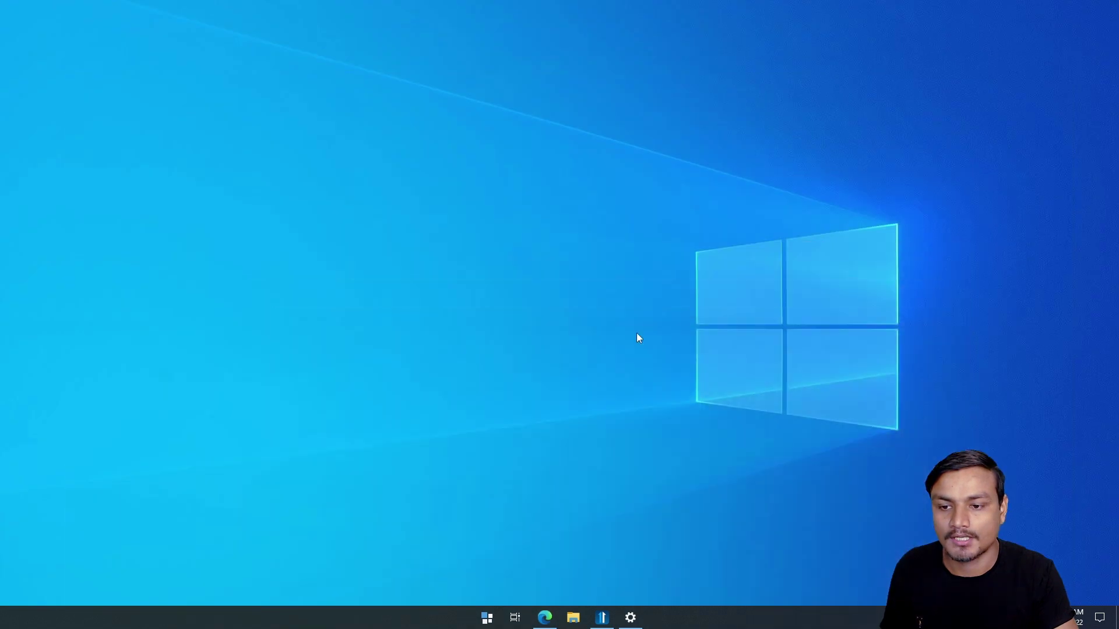
{"action": "left_click", "coordinate": [603, 618]}
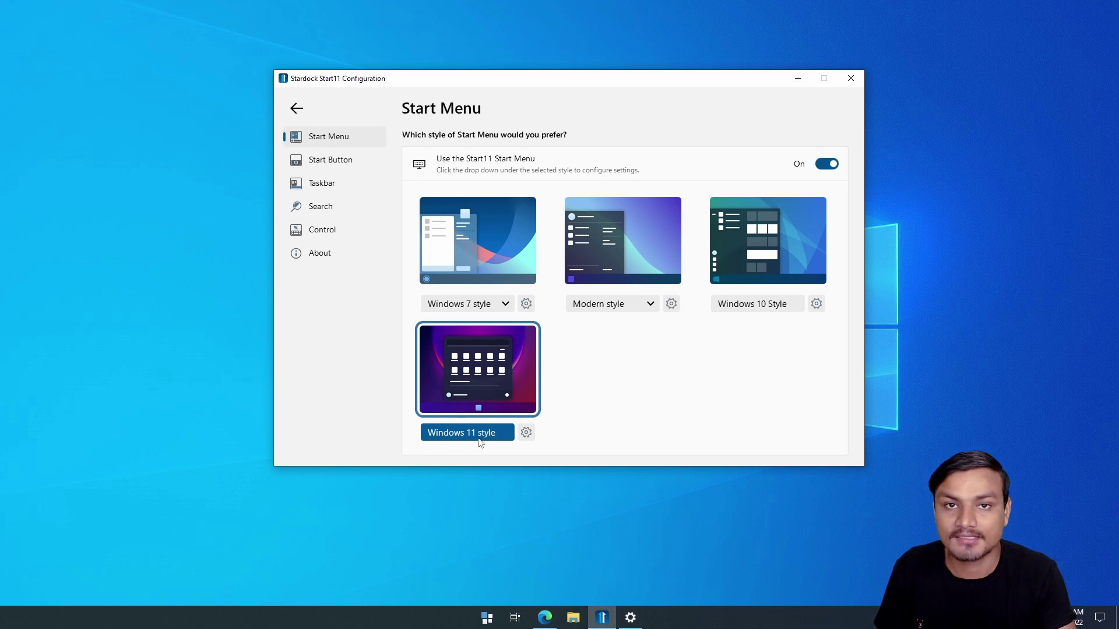
- Preview the Start menu in Windows 11 style, then Windows 10 Style, then Modern style
{"action": "left_click", "coordinate": [487, 618]}
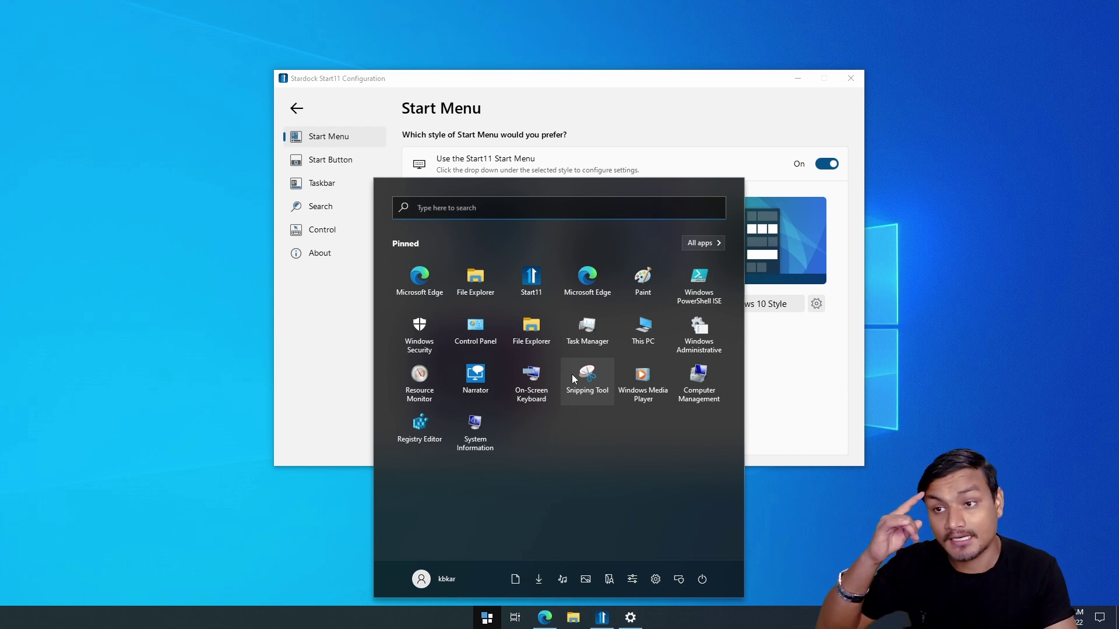
{"action": "left_click", "coordinate": [629, 163]}
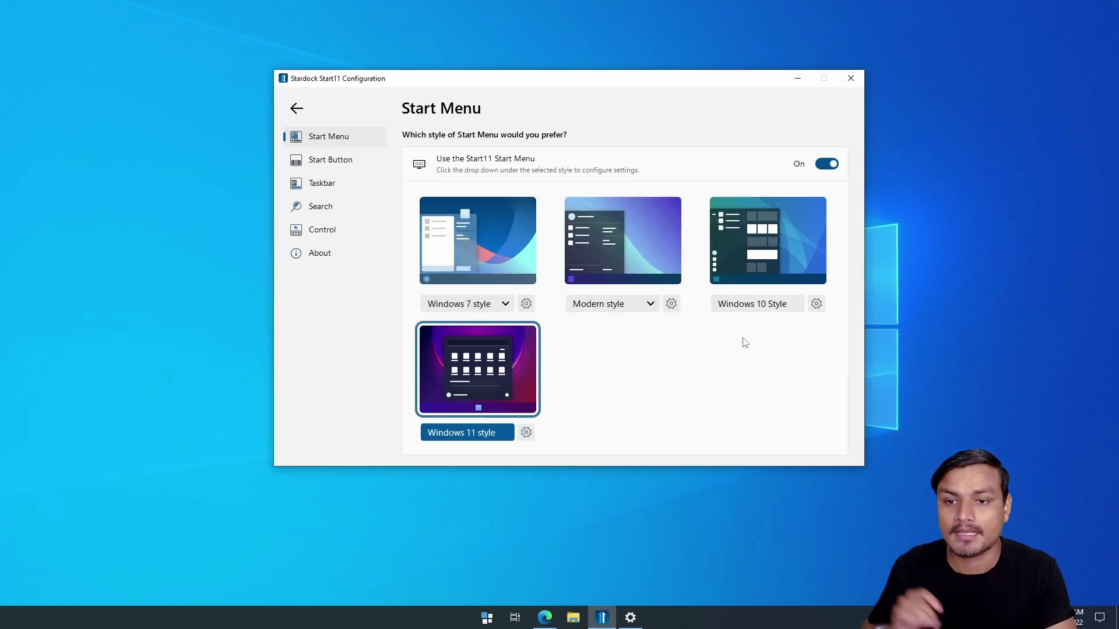
{"action": "left_click", "coordinate": [753, 264]}
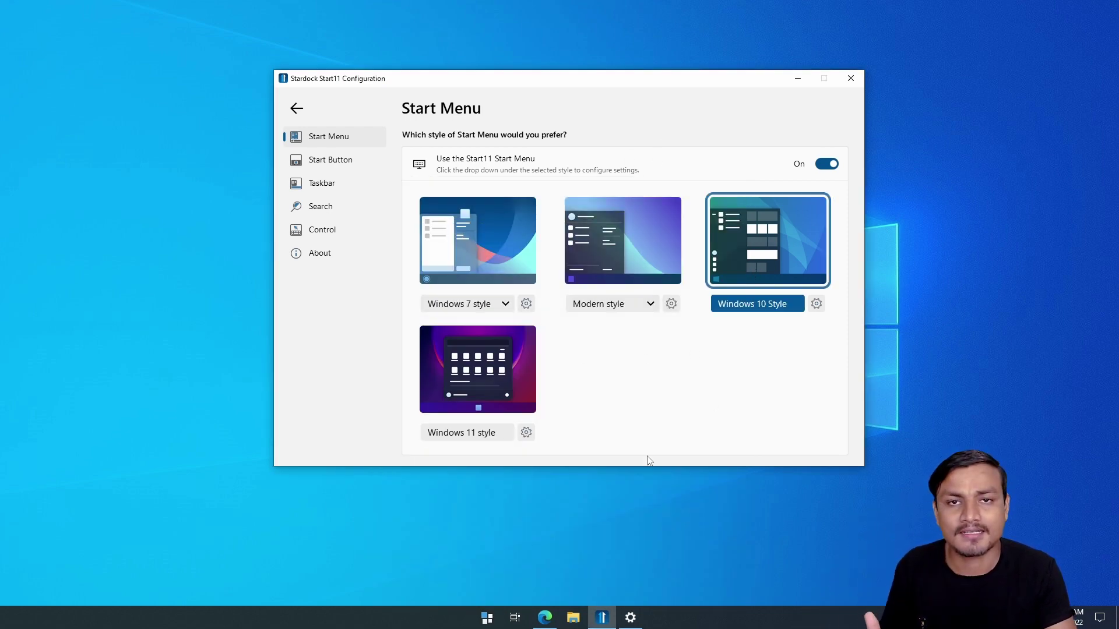
{"action": "left_click", "coordinate": [487, 617]}
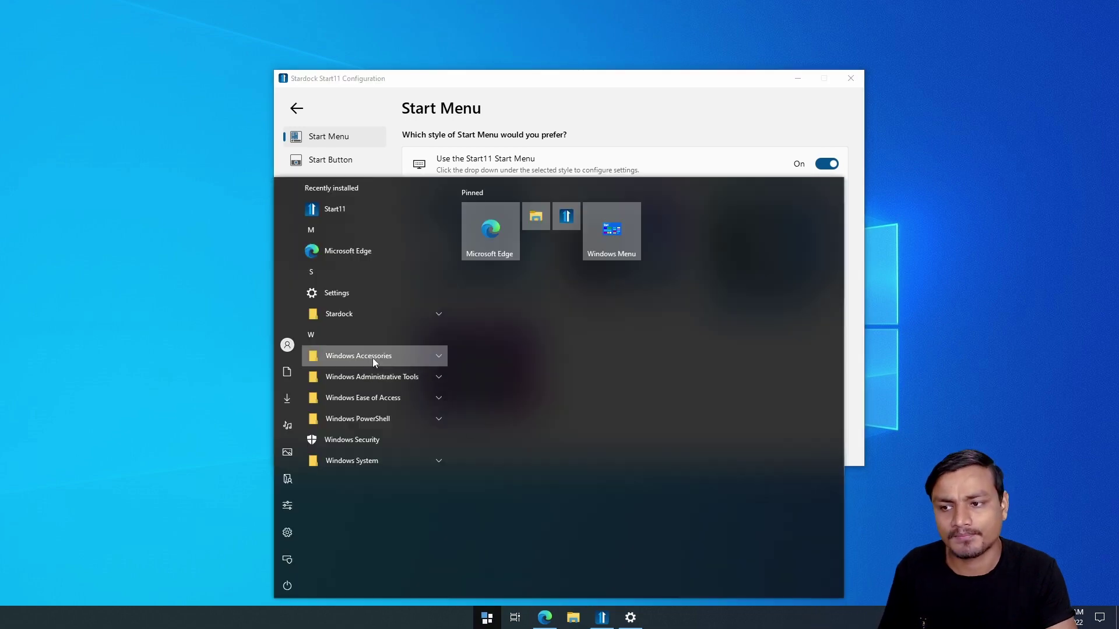
{"action": "left_click", "coordinate": [623, 95]}
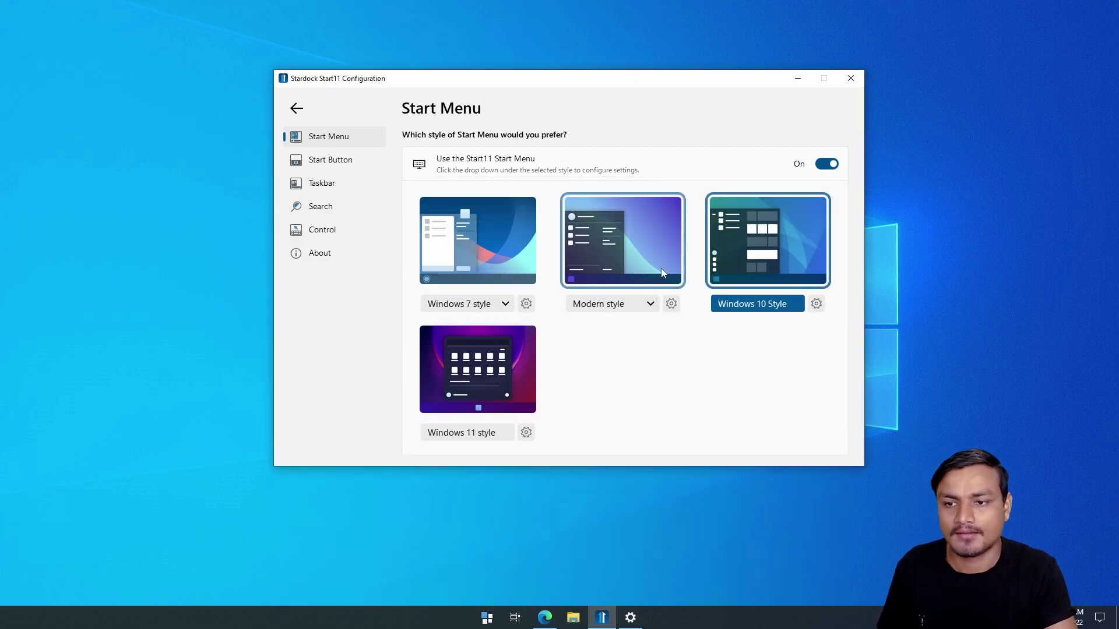
{"action": "left_click", "coordinate": [631, 262]}
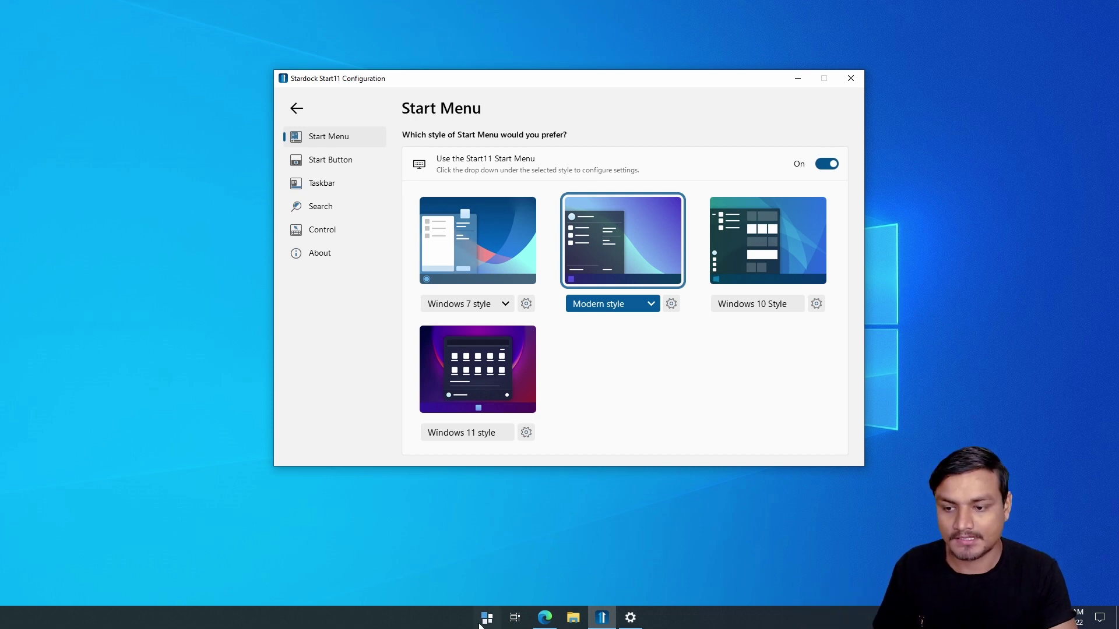
{"action": "key", "text": "super"}
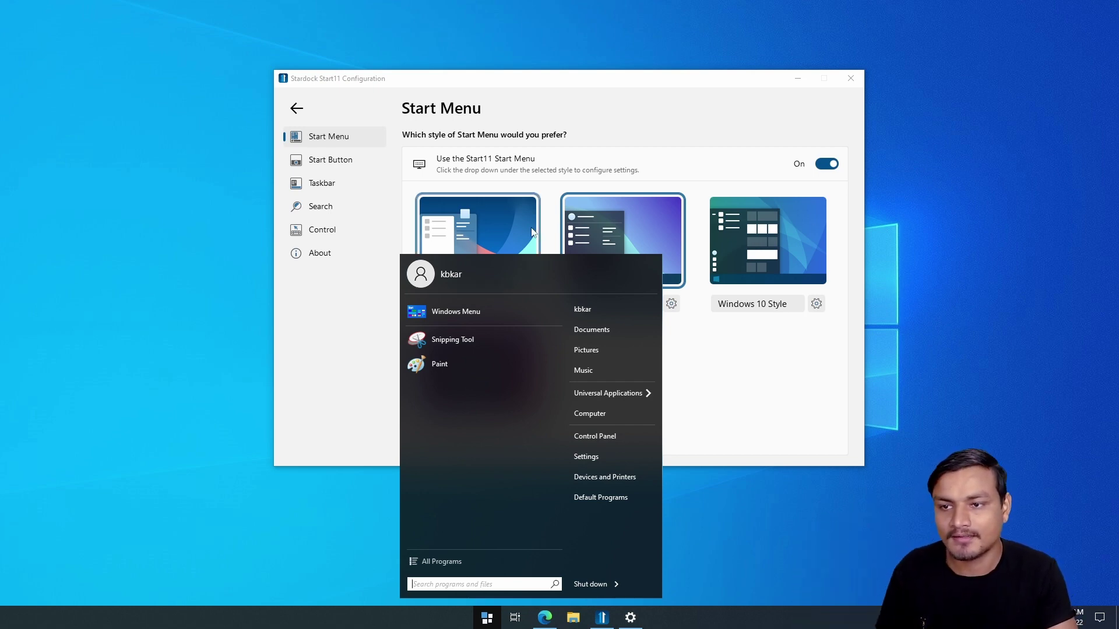
- Choose the Windows 7 style and preview its Start menu
{"action": "left_click", "coordinate": [506, 221]}
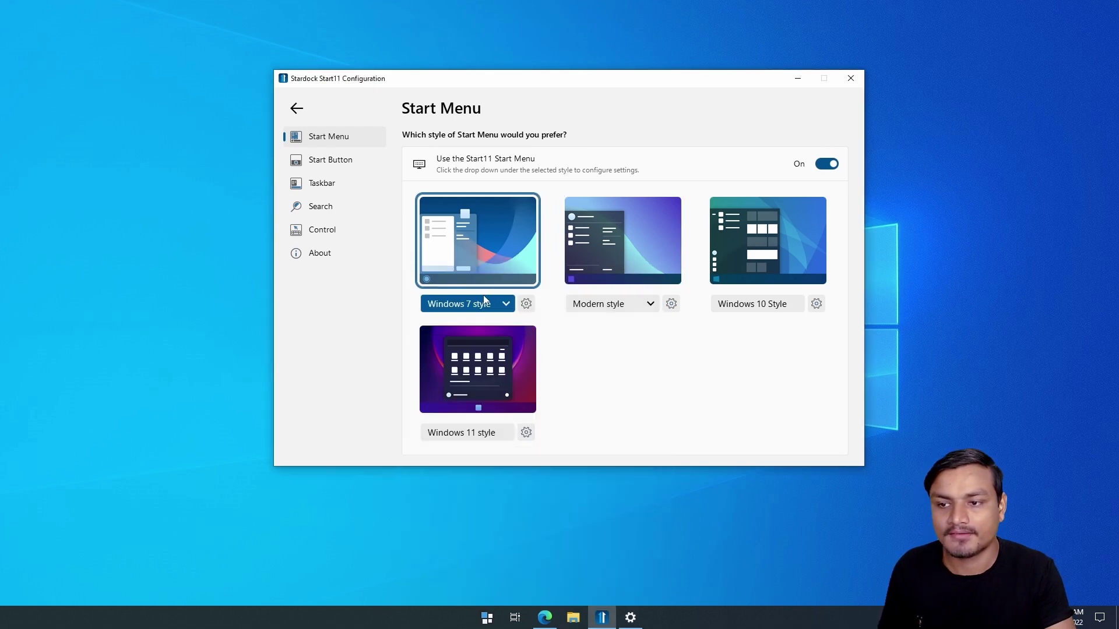
{"action": "left_click", "coordinate": [487, 617]}
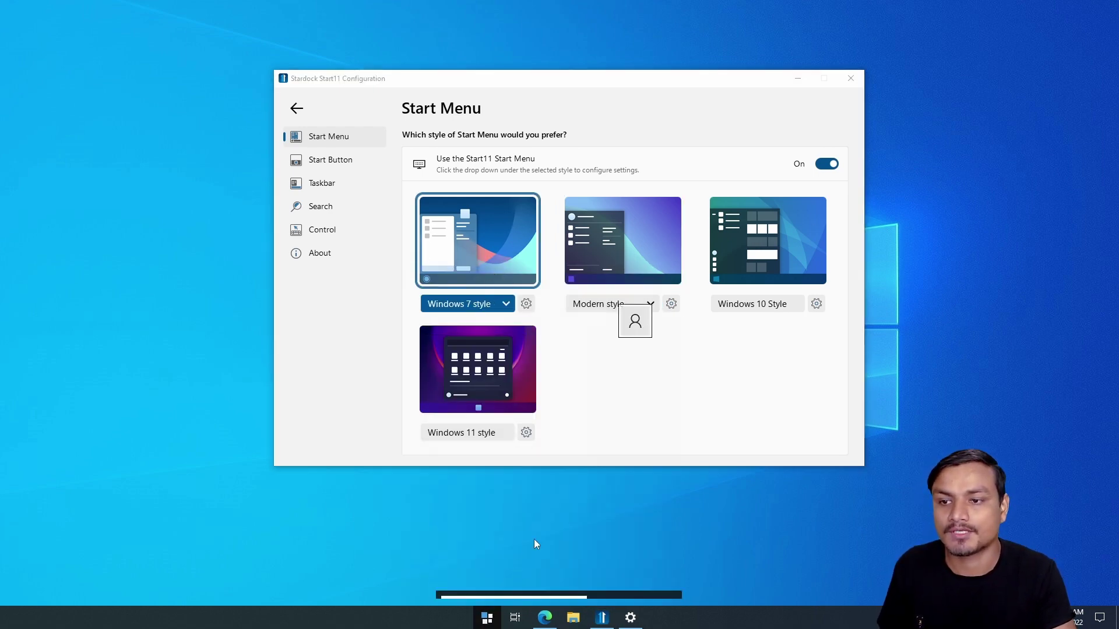
{"action": "left_click", "coordinate": [801, 396]}
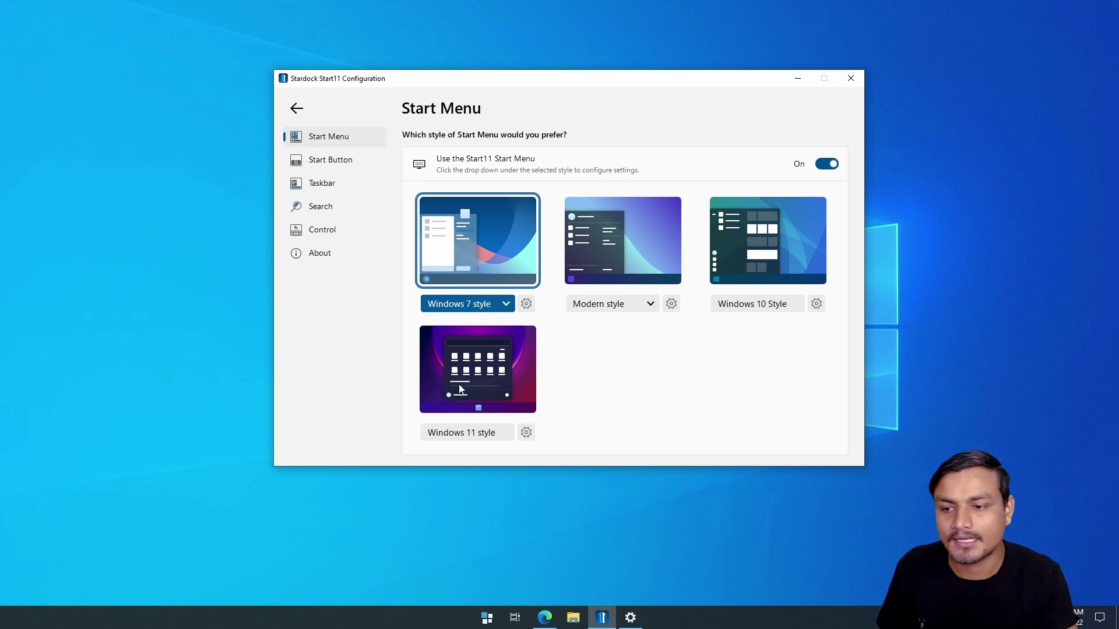
- Switch back to the Windows 11 style and preview its Start menu
{"action": "left_click", "coordinate": [459, 436]}
{"action": "left_click", "coordinate": [487, 617]}
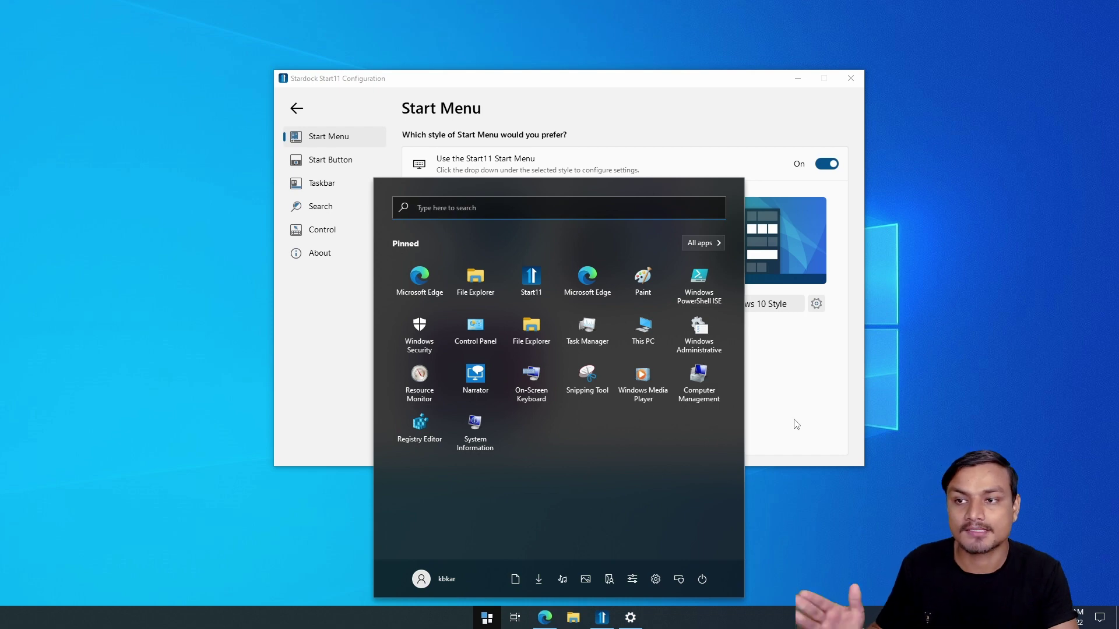
{"action": "left_click", "coordinate": [814, 390]}
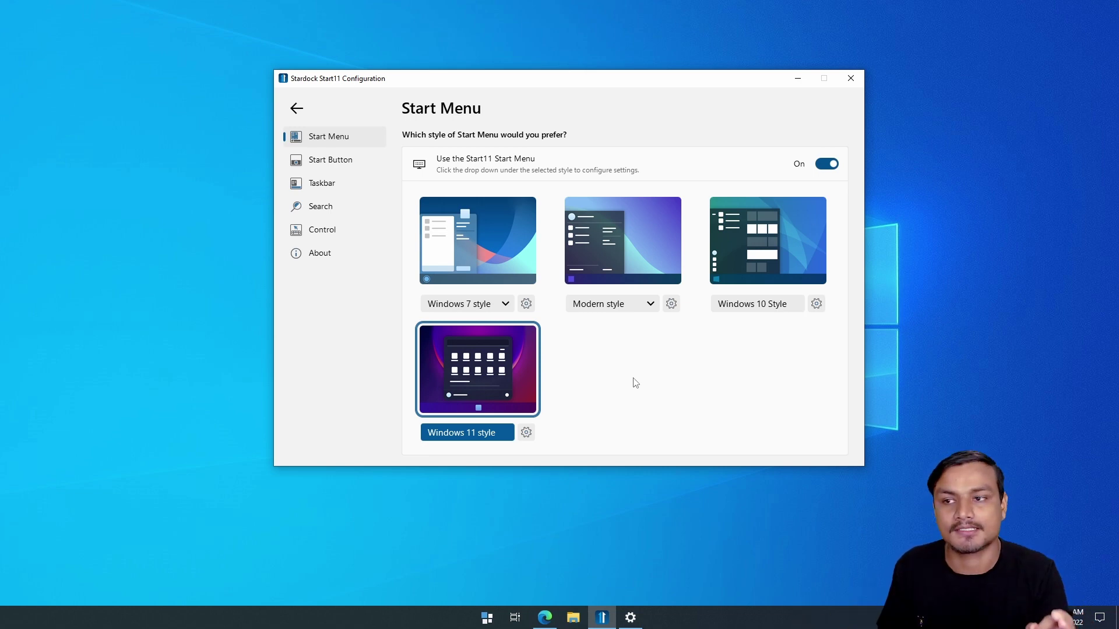
{"action": "left_click", "coordinate": [349, 163]}
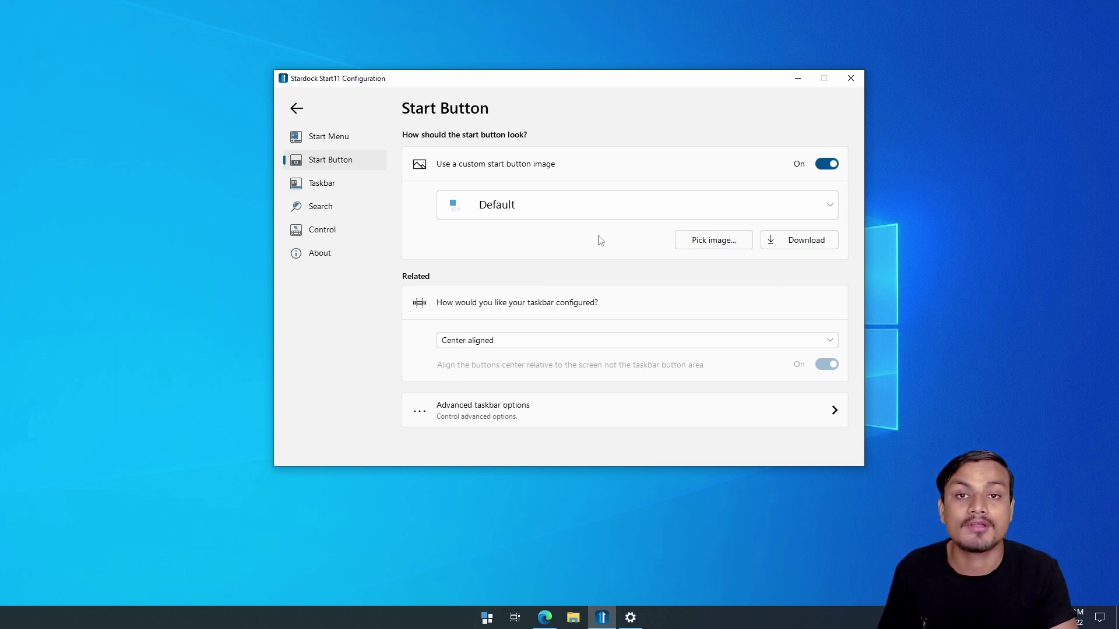
{"action": "left_click", "coordinate": [475, 207]}
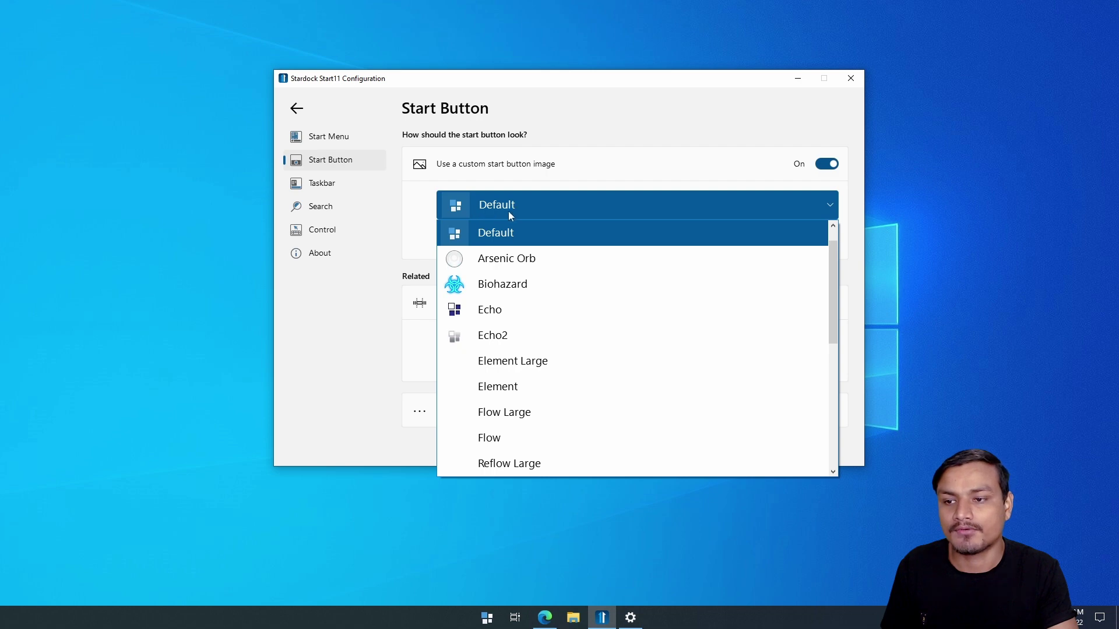
{"action": "left_click", "coordinate": [503, 284]}
{"action": "left_click", "coordinate": [526, 215]}
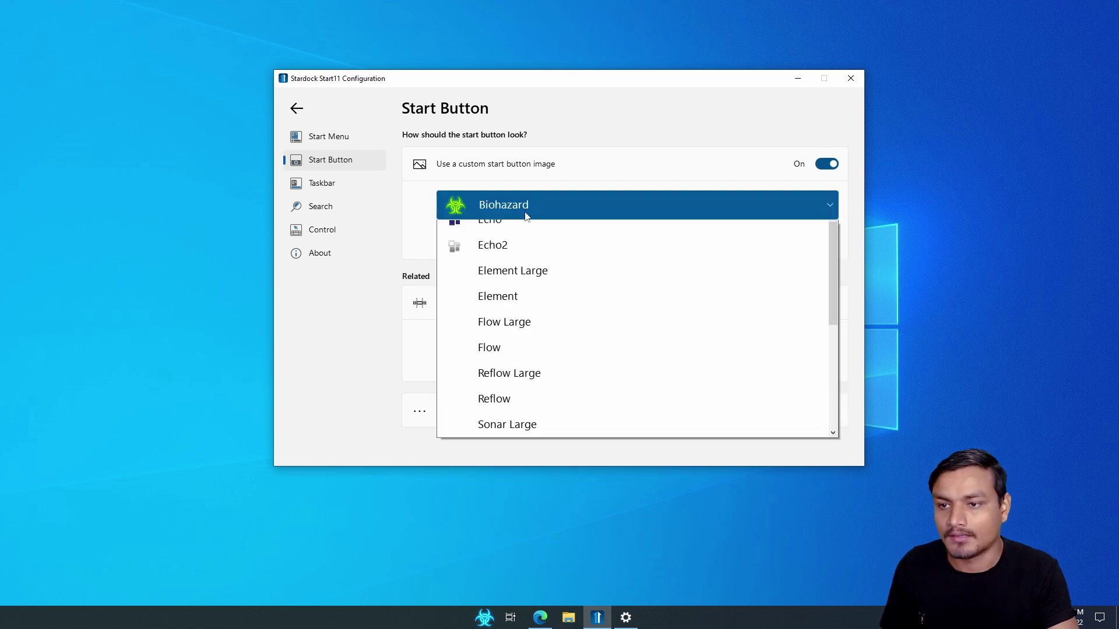
{"action": "left_click", "coordinate": [494, 285]}
{"action": "left_click", "coordinate": [517, 211]}
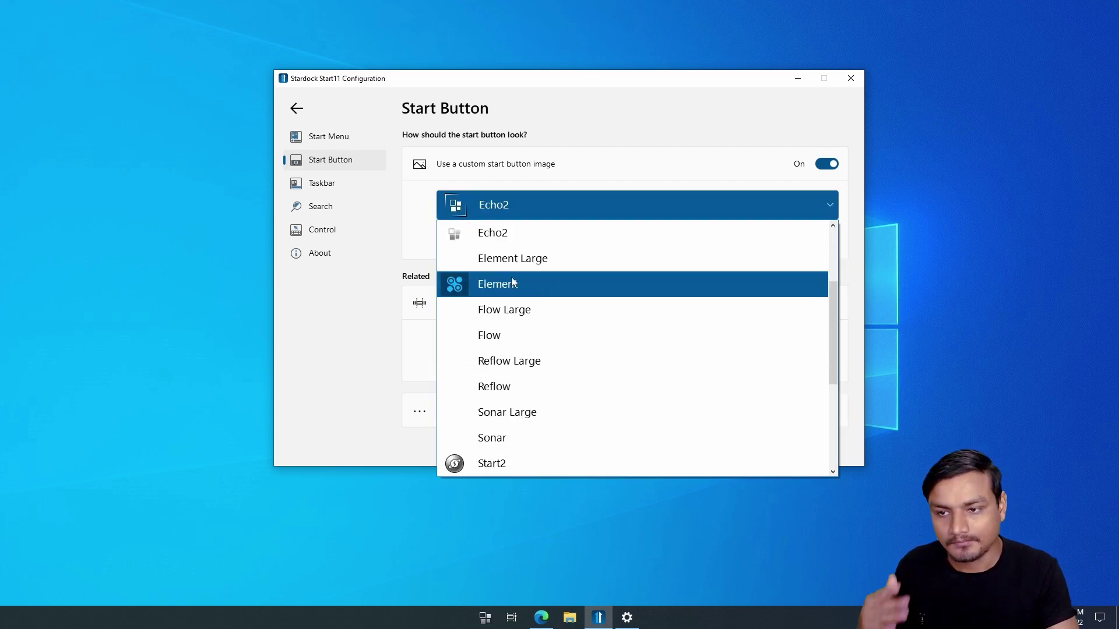
{"action": "left_click", "coordinate": [495, 336]}
{"action": "left_click", "coordinate": [502, 209]}
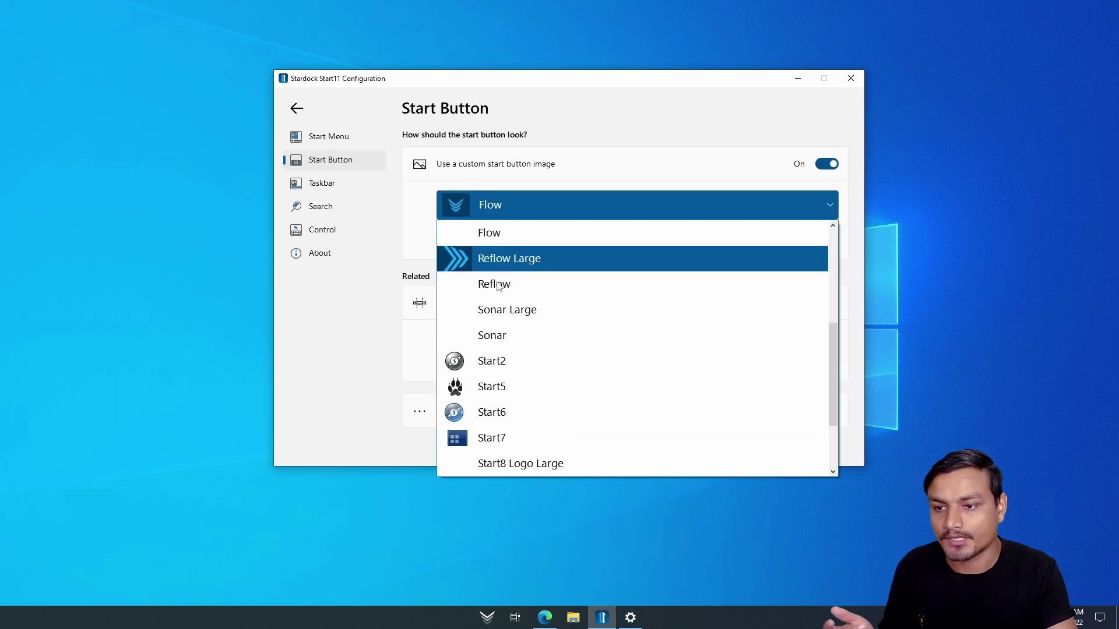
{"action": "left_click", "coordinate": [500, 362]}
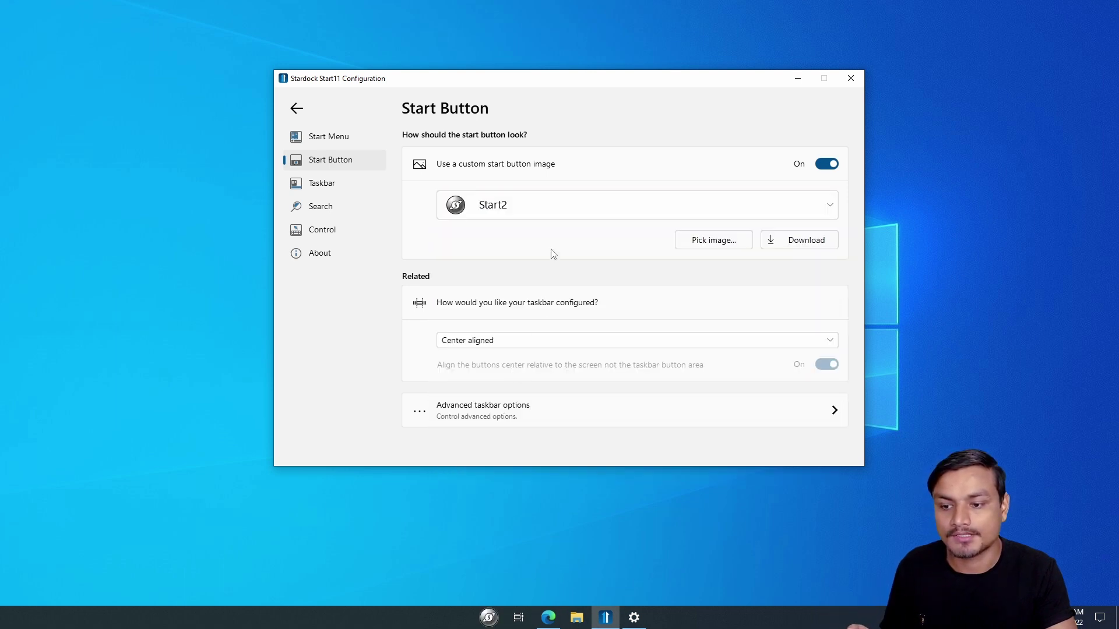
{"action": "left_click", "coordinate": [520, 211]}
{"action": "scroll", "coordinate": [513, 362], "scroll_direction": "up", "scroll_amount": 4}
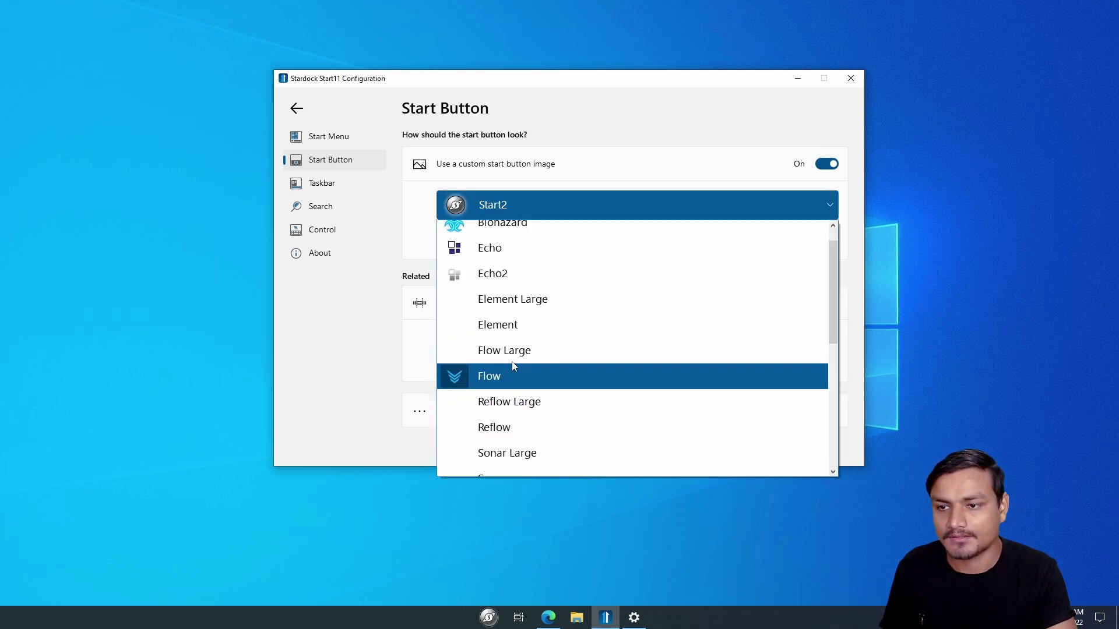
{"action": "scroll", "coordinate": [514, 365], "scroll_direction": "up", "scroll_amount": 3}
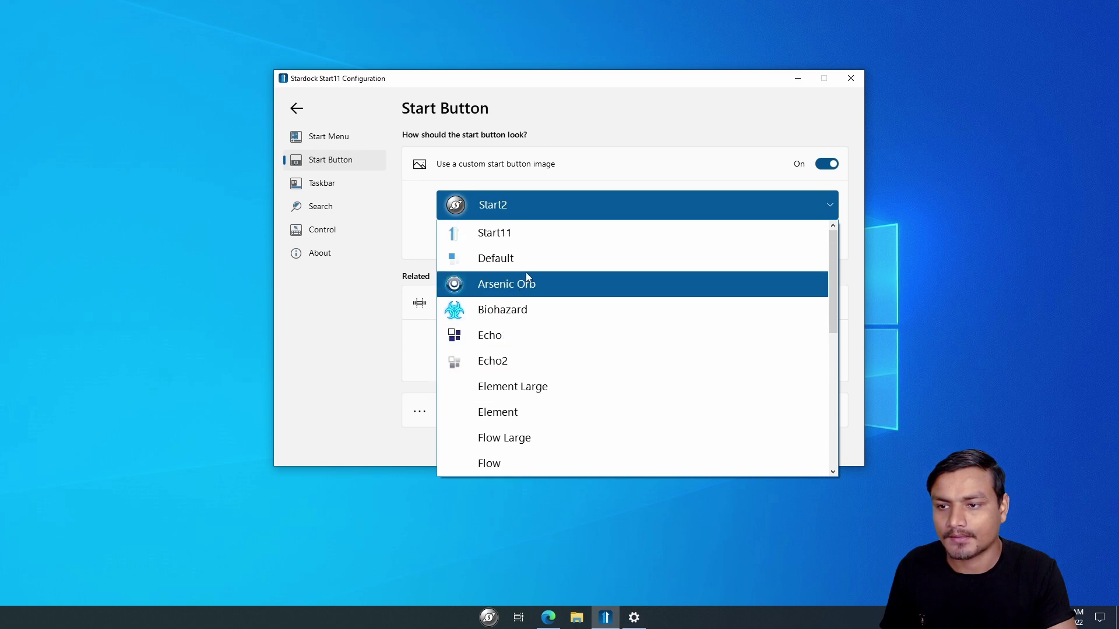
{"action": "left_click", "coordinate": [527, 258]}
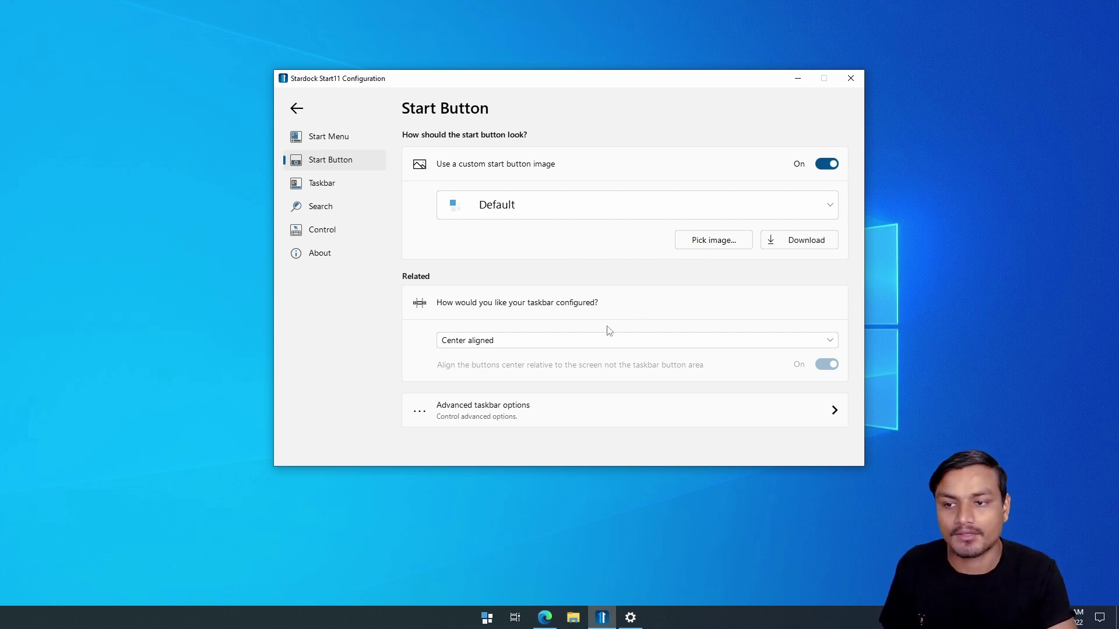
{"action": "left_click", "coordinate": [479, 345]}
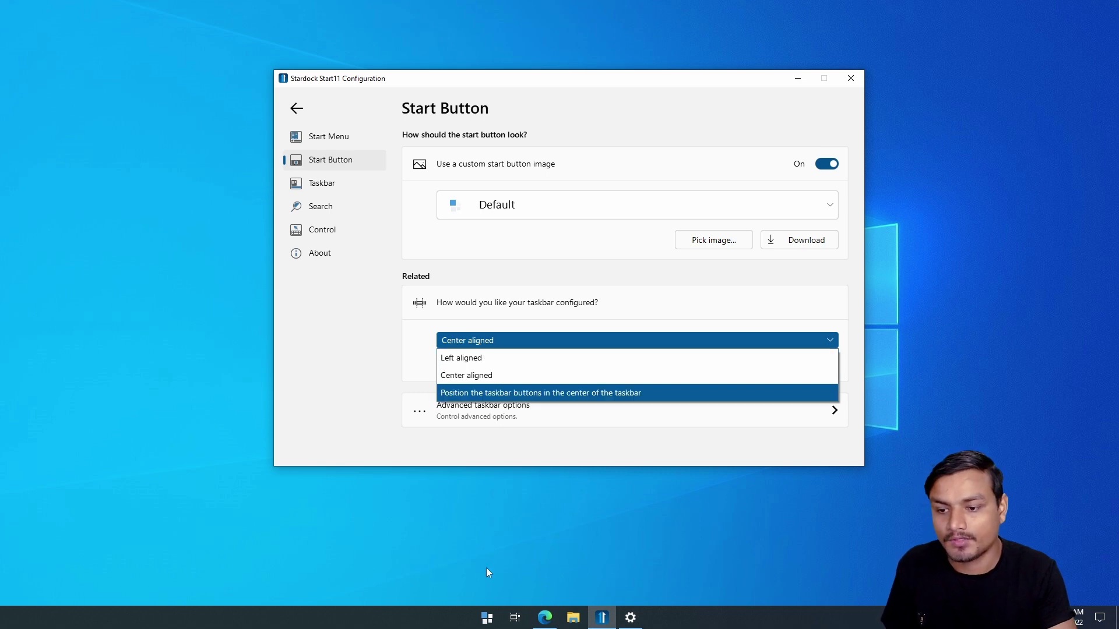
{"action": "left_click", "coordinate": [487, 618]}
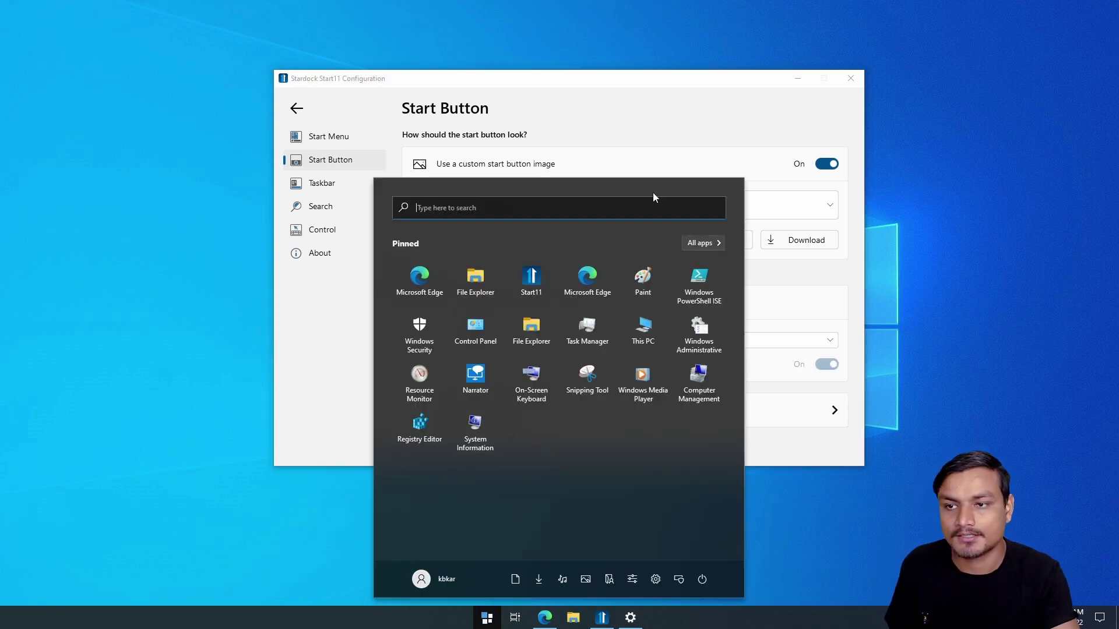
{"action": "left_click", "coordinate": [640, 133]}
{"action": "left_click", "coordinate": [488, 342]}
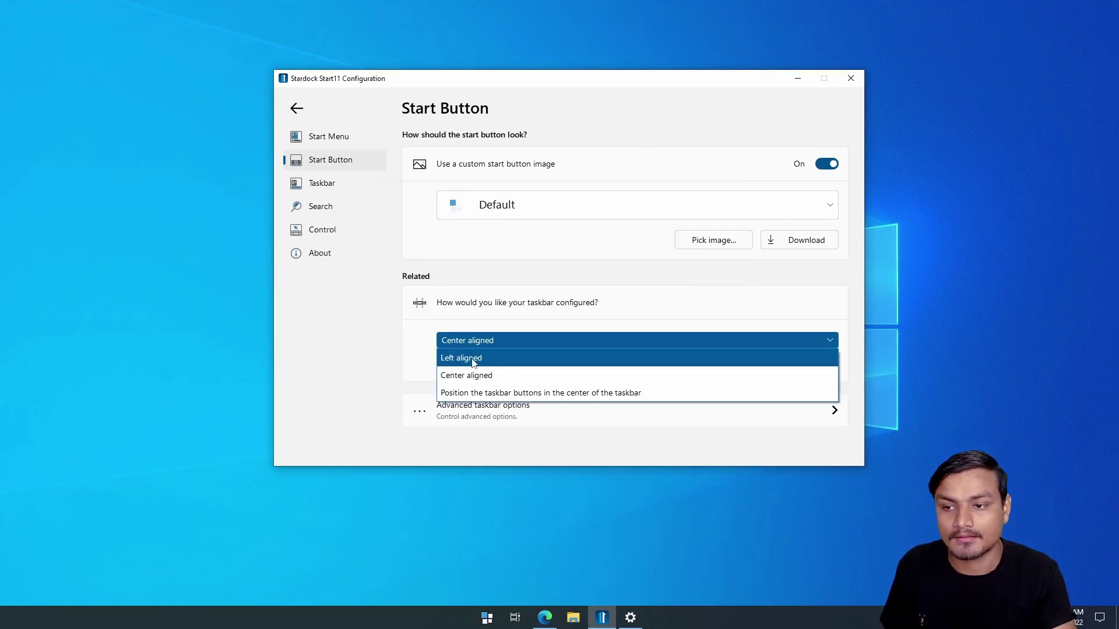
{"action": "left_click", "coordinate": [474, 359]}
{"action": "left_click", "coordinate": [15, 619]}
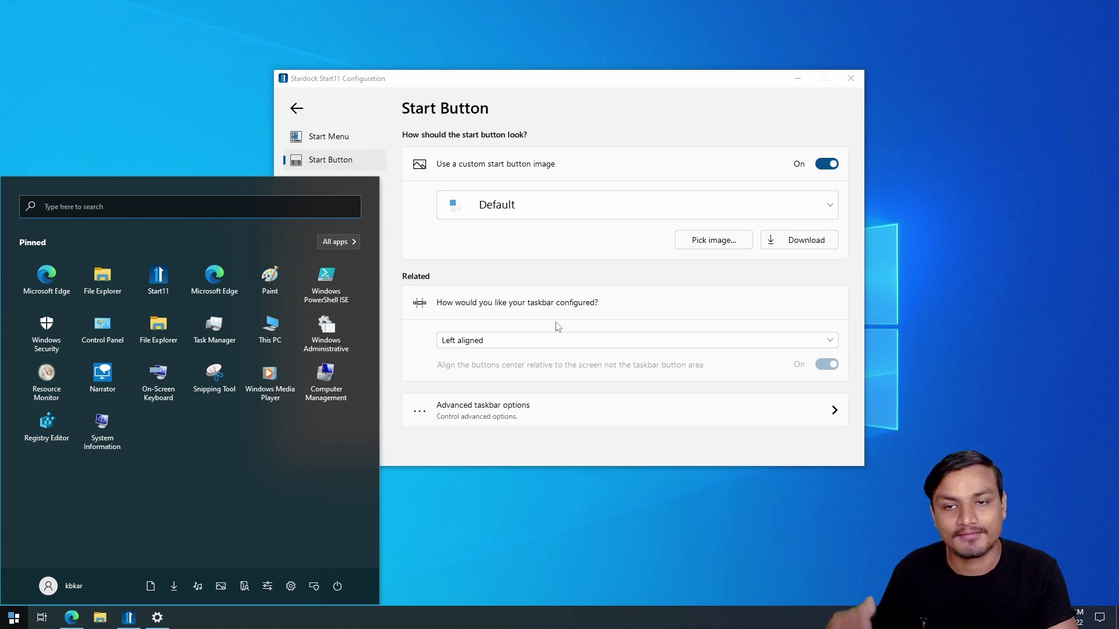
{"action": "left_click", "coordinate": [543, 344]}
{"action": "left_click", "coordinate": [544, 343]}
{"action": "left_click", "coordinate": [506, 374]}
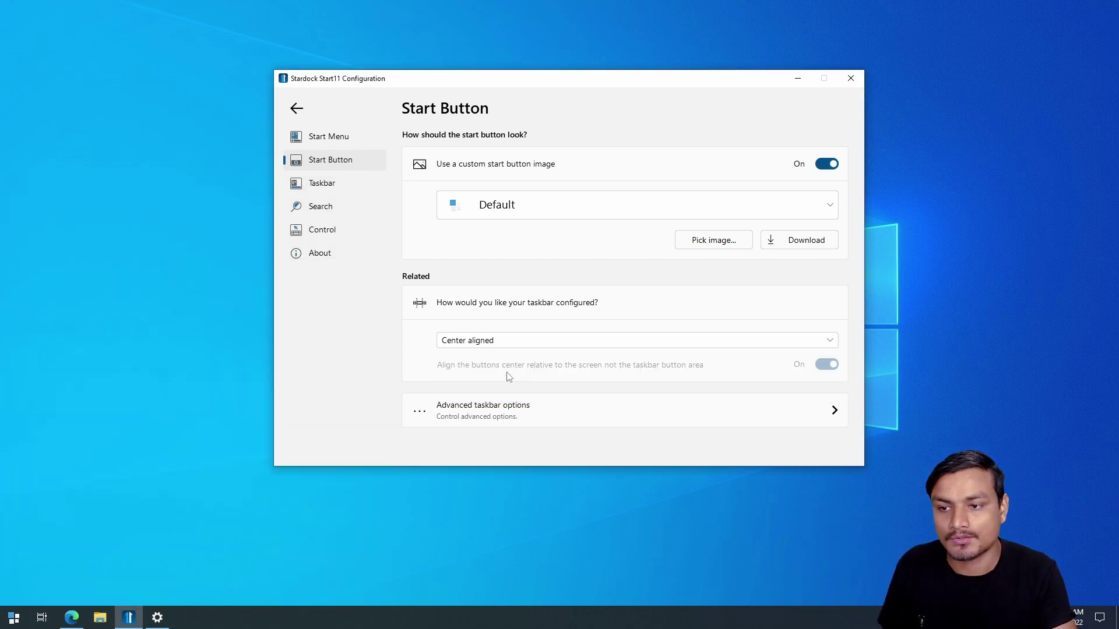
{"action": "left_click", "coordinate": [516, 342]}
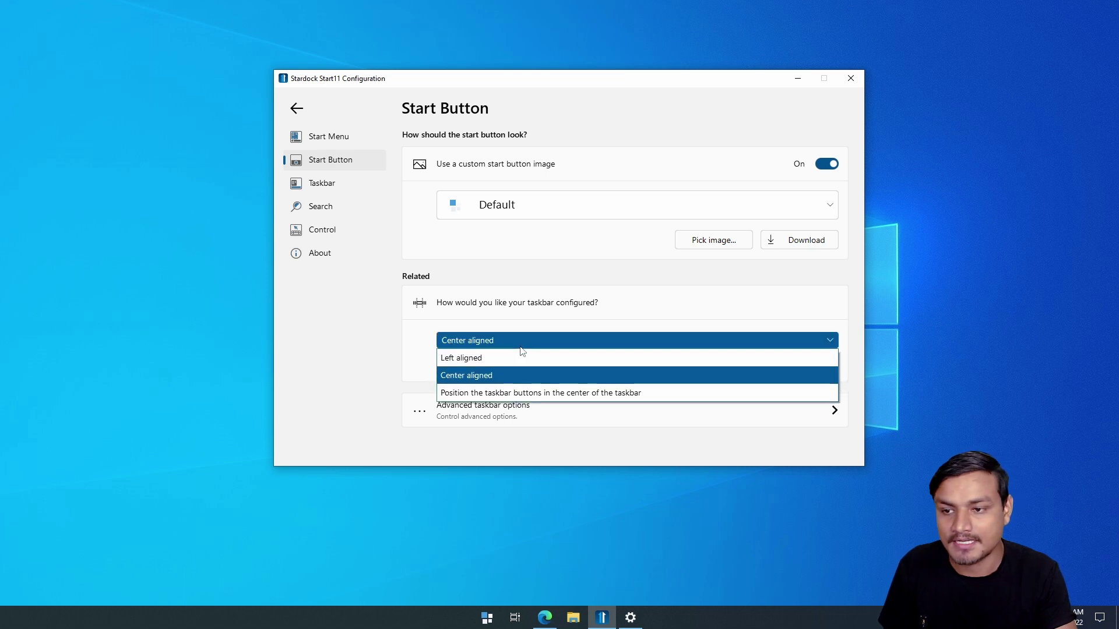
{"action": "left_click", "coordinate": [477, 393]}
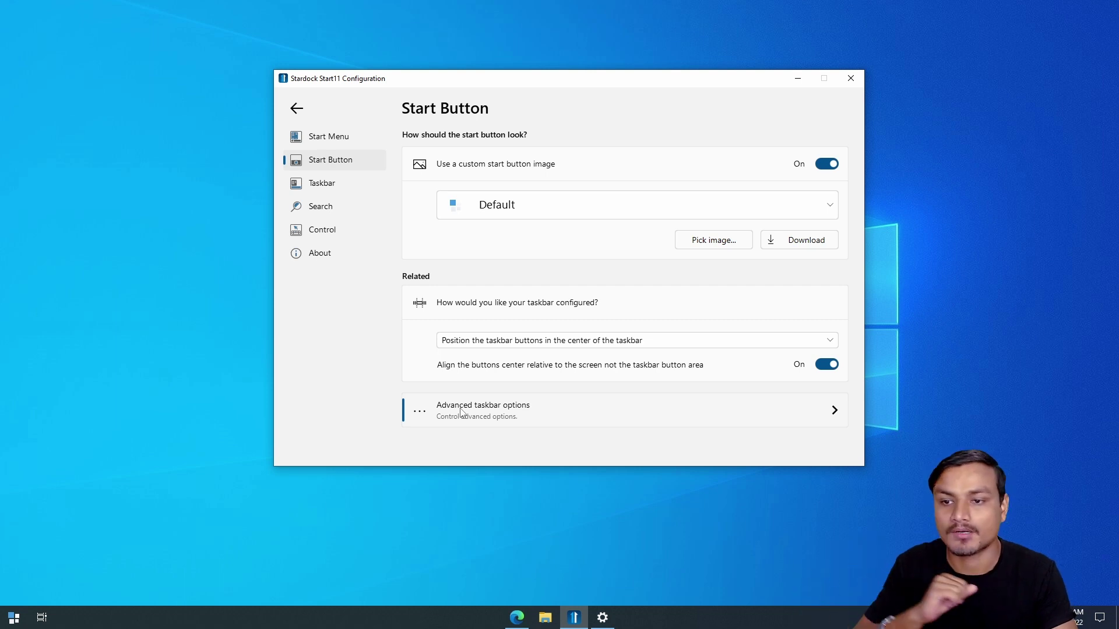
{"action": "left_click", "coordinate": [590, 340]}
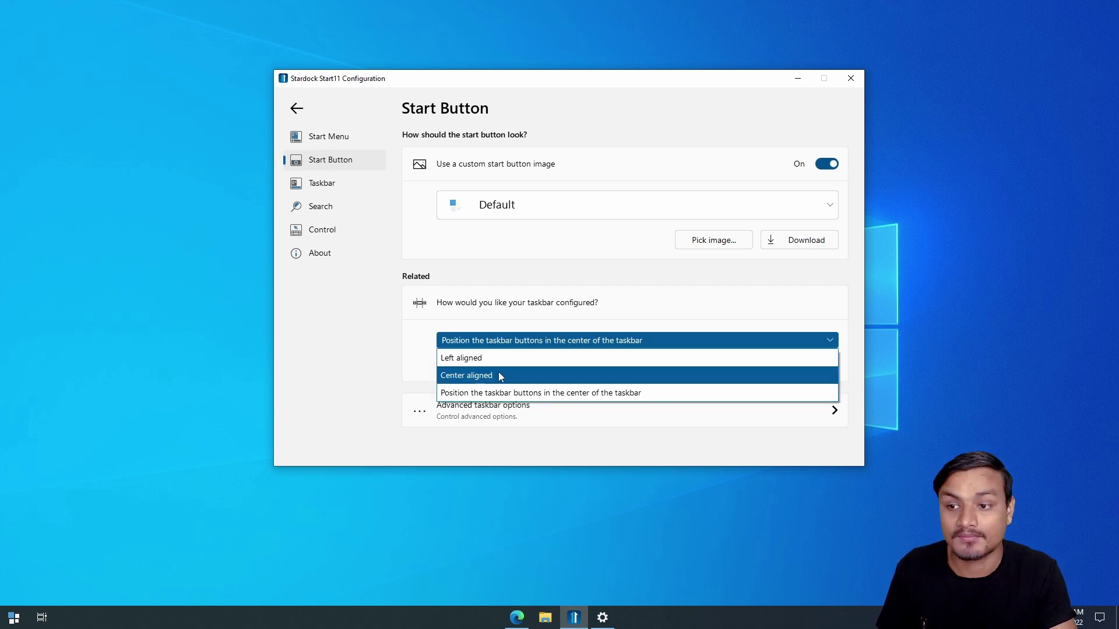
{"action": "left_click", "coordinate": [499, 373]}
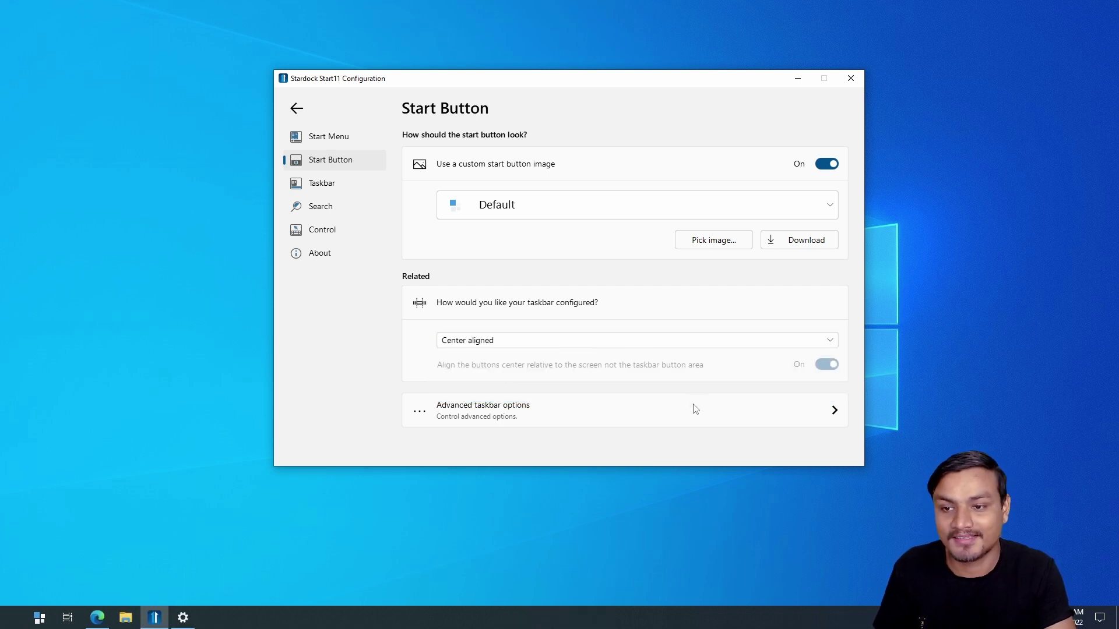
- On the Taskbar page, try Left aligned buttons, then return them to Center aligned
{"action": "left_click", "coordinate": [326, 187]}
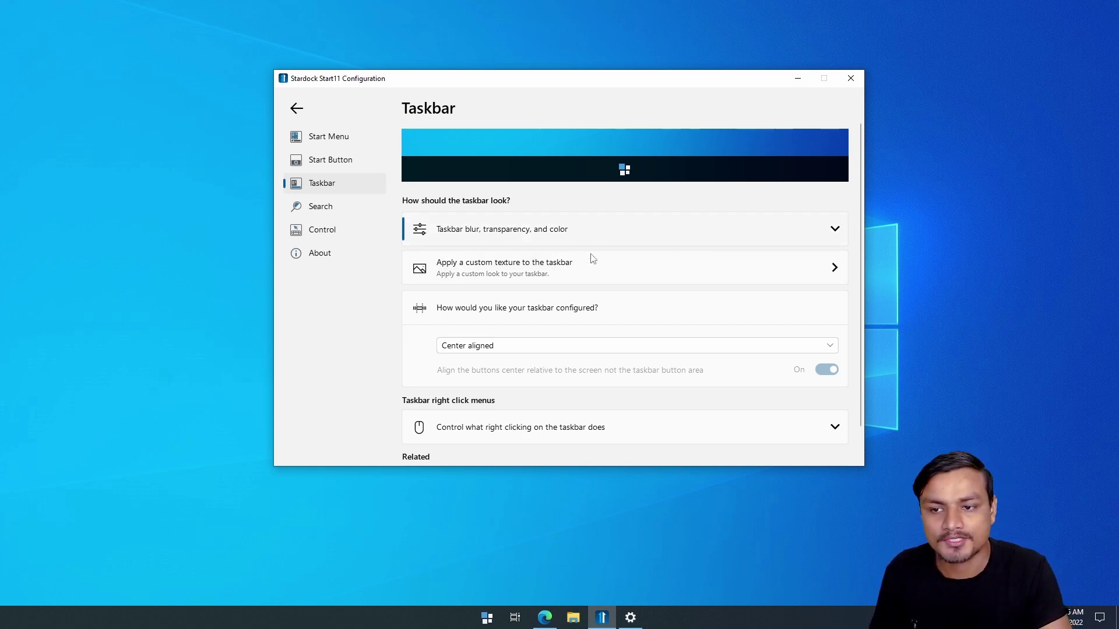
{"action": "scroll", "coordinate": [601, 309], "scroll_direction": "down", "scroll_amount": 1}
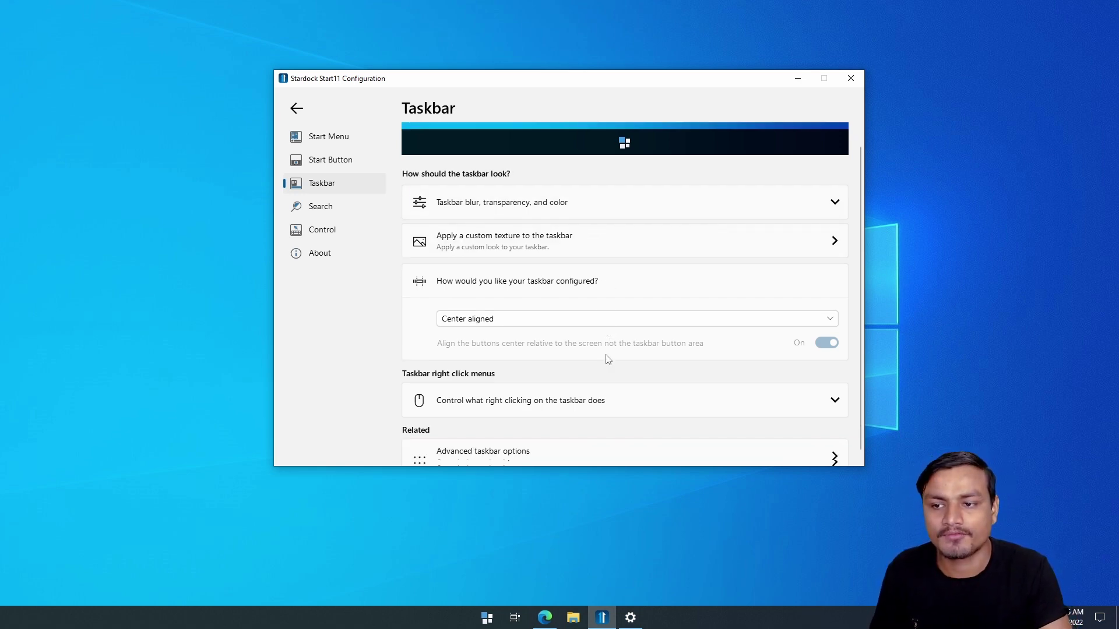
{"action": "left_click", "coordinate": [530, 308]}
{"action": "left_click", "coordinate": [498, 323]}
{"action": "left_click", "coordinate": [513, 302]}
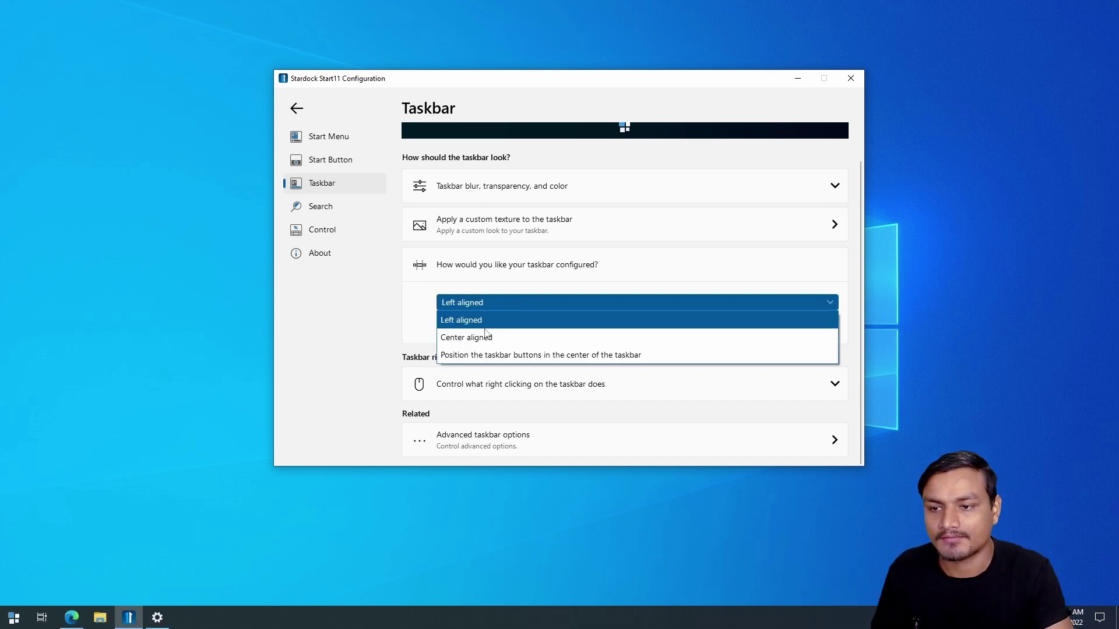
{"action": "left_click", "coordinate": [487, 336]}
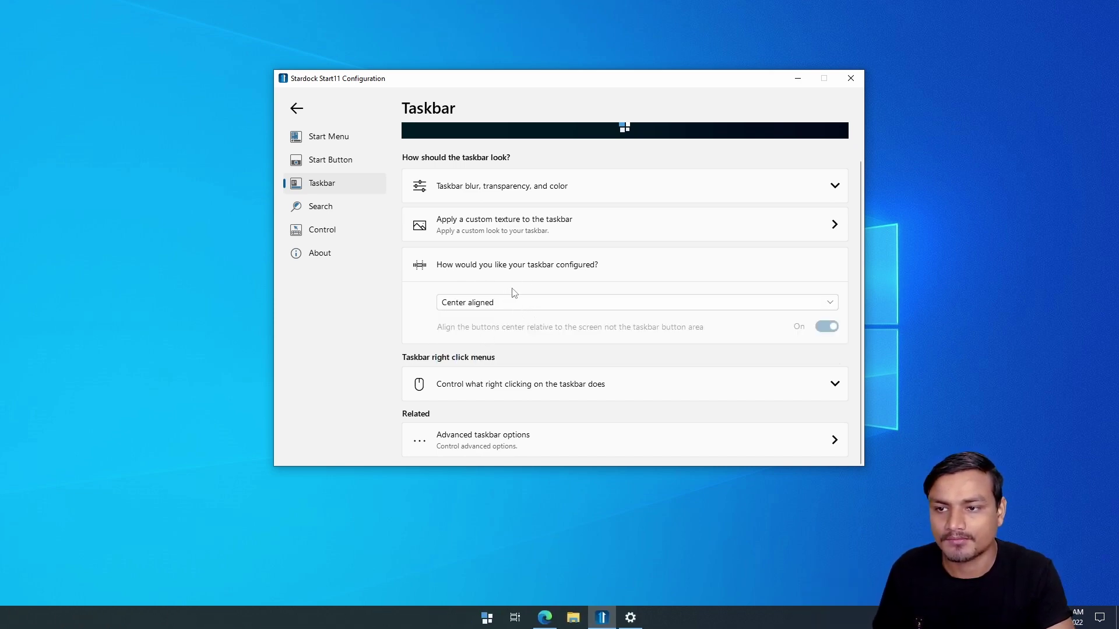
{"action": "scroll", "coordinate": [514, 293], "scroll_direction": "up", "scroll_amount": 1}
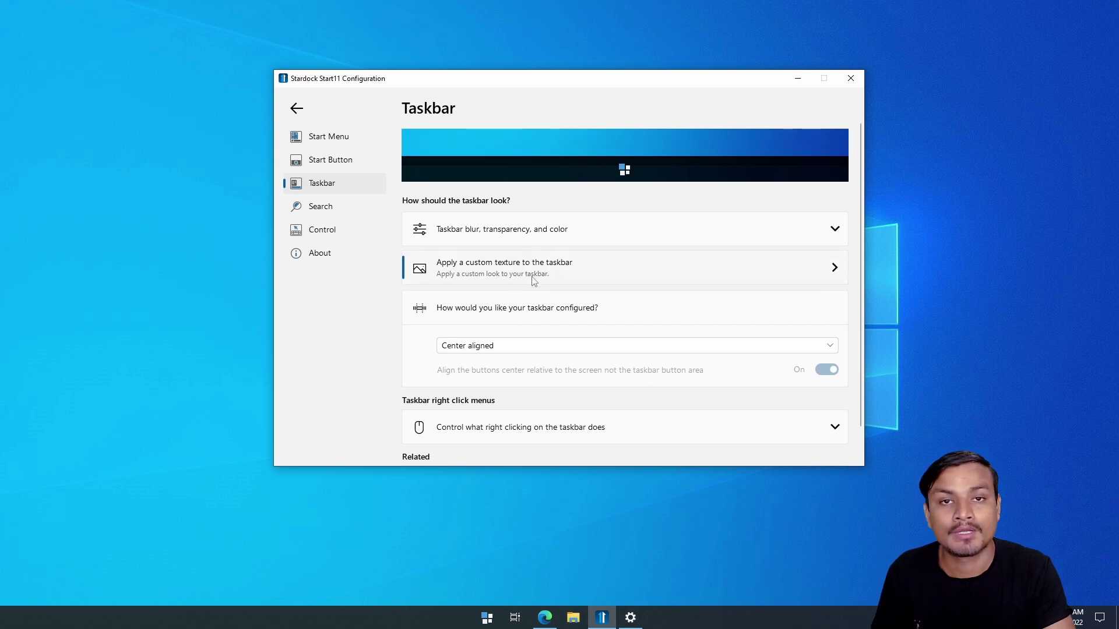
- Turn on a custom taskbar texture and apply Taskbar Grid 05
{"action": "left_click", "coordinate": [492, 274]}
{"action": "left_click", "coordinate": [822, 230]}
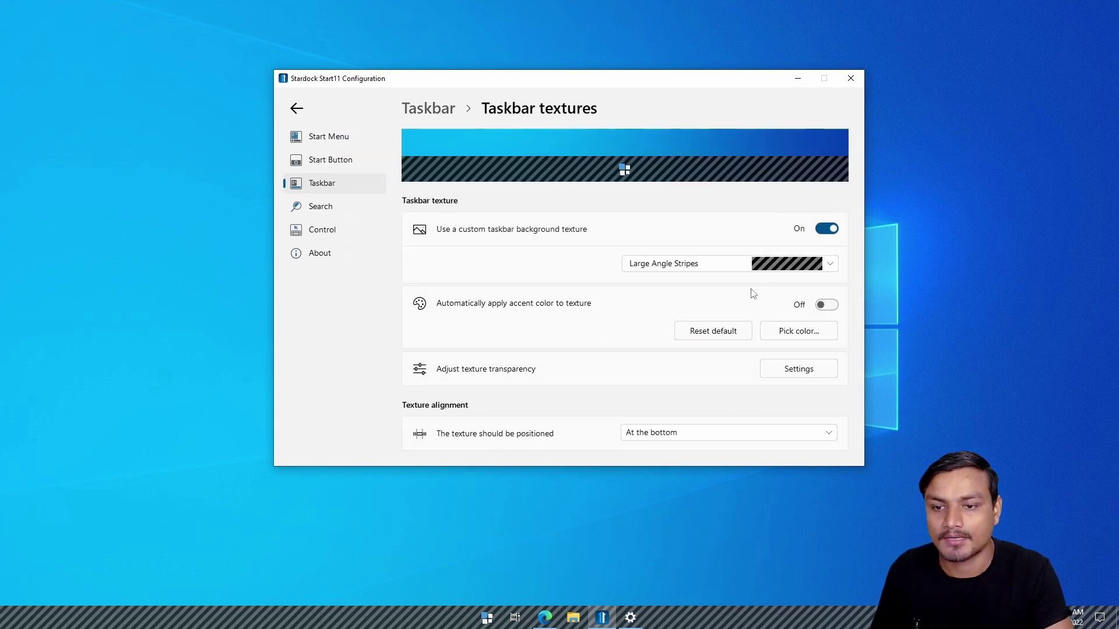
{"action": "left_click", "coordinate": [757, 263]}
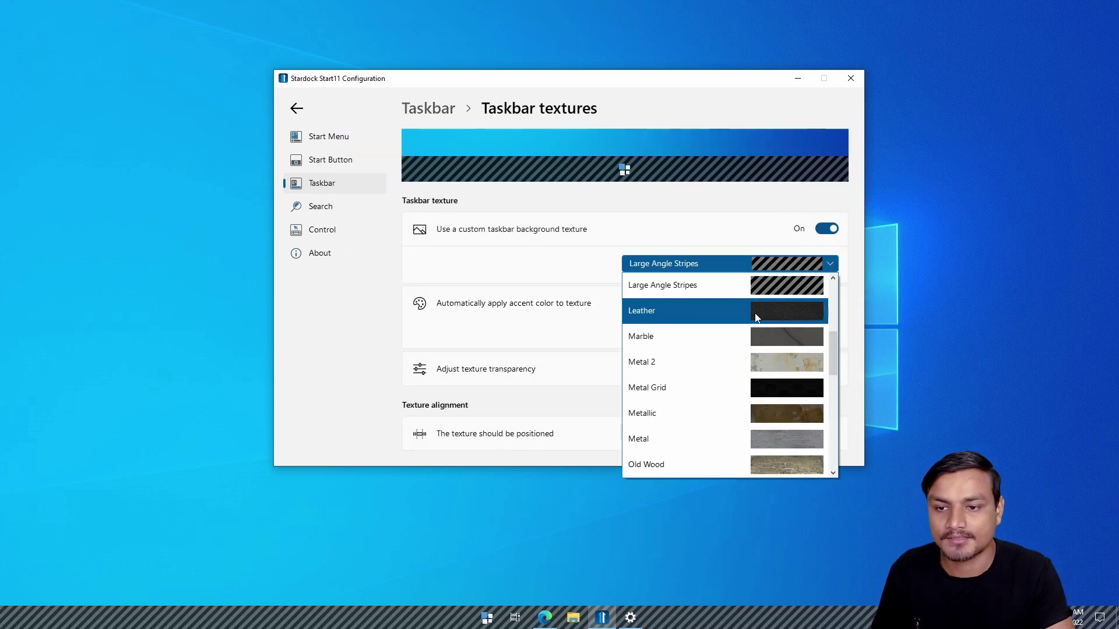
{"action": "scroll", "coordinate": [728, 408], "scroll_direction": "down", "scroll_amount": 10}
{"action": "left_click", "coordinate": [733, 412]}
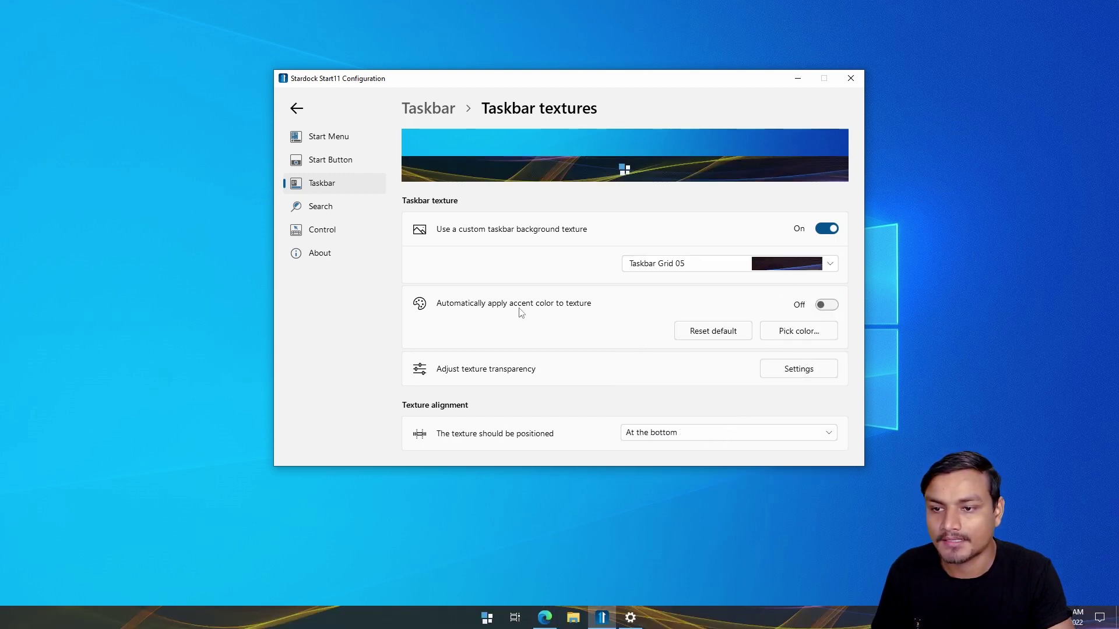
- Compare the texture with accent colour tinting, leave it off, and show the Search settings
{"action": "left_click", "coordinate": [827, 305]}
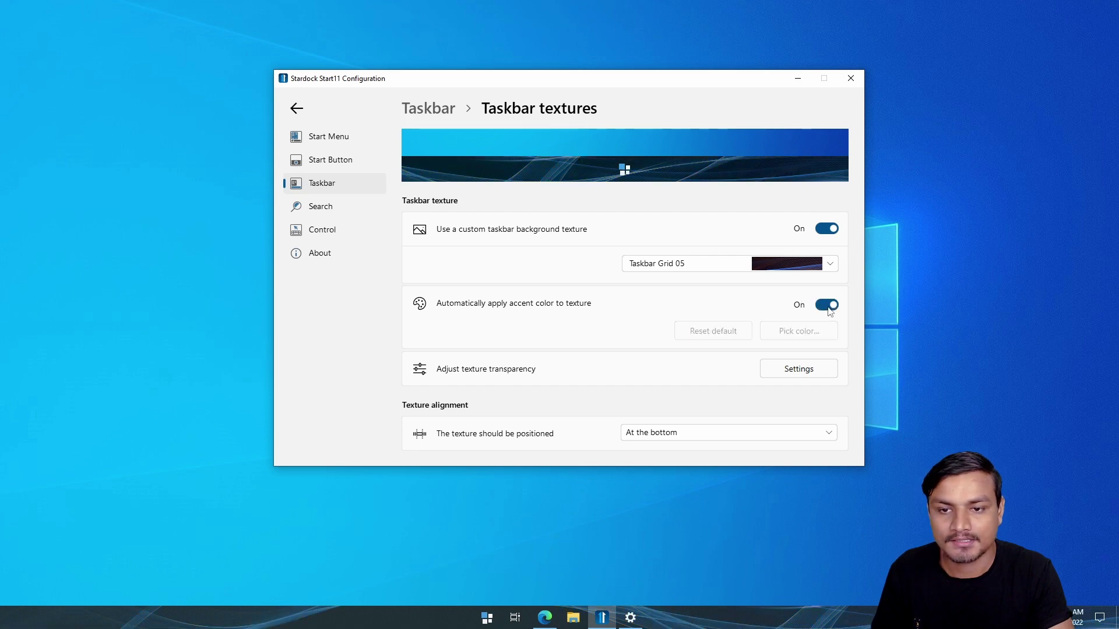
{"action": "left_click", "coordinate": [828, 307]}
{"action": "left_click", "coordinate": [829, 308]}
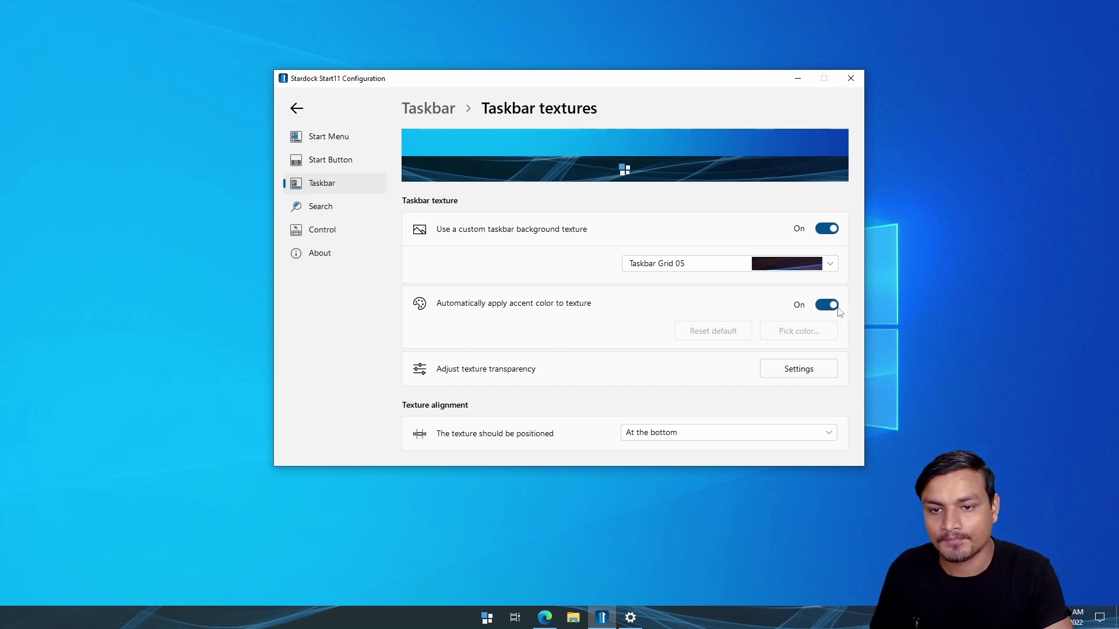
{"action": "left_click", "coordinate": [830, 309]}
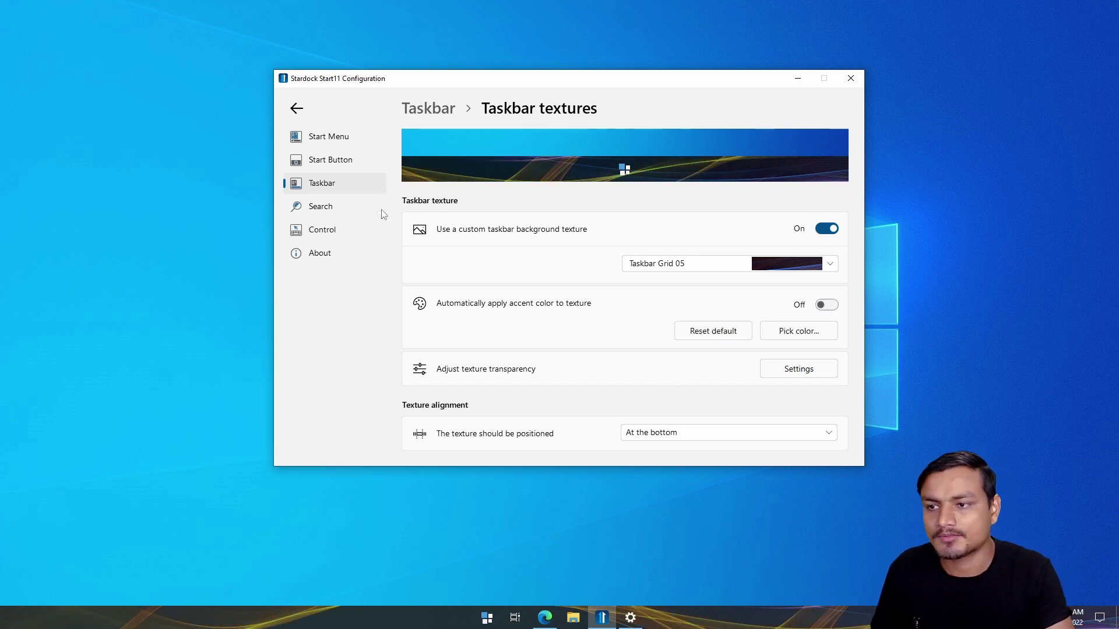
{"action": "left_click", "coordinate": [342, 208]}
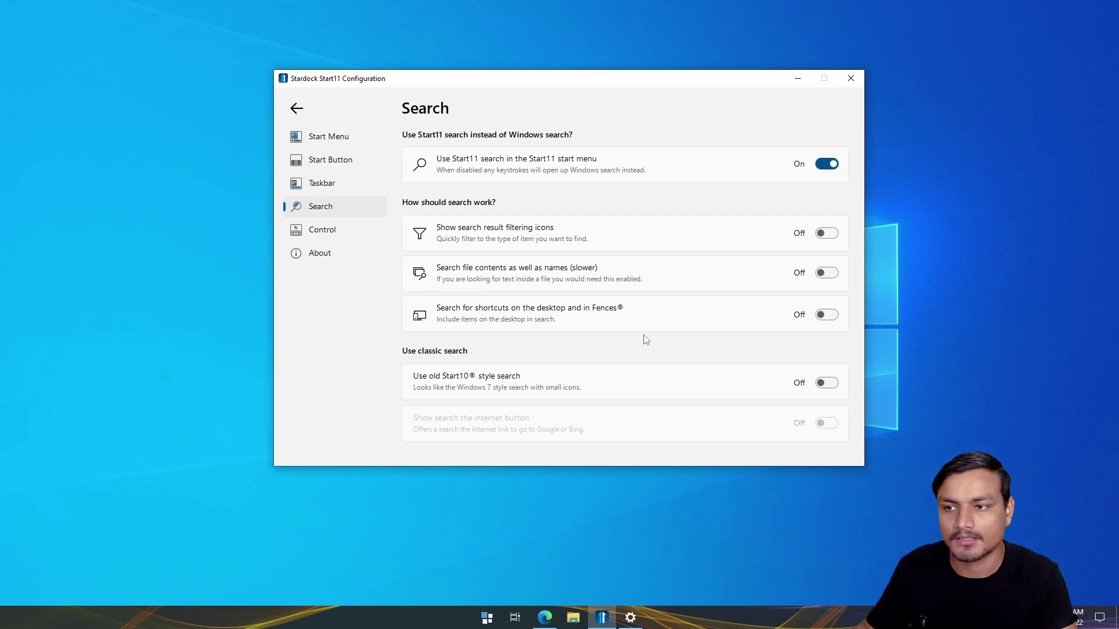
- Look over the Control, About and Search pages, then return to the Start Menu page
{"action": "left_click", "coordinate": [334, 229]}
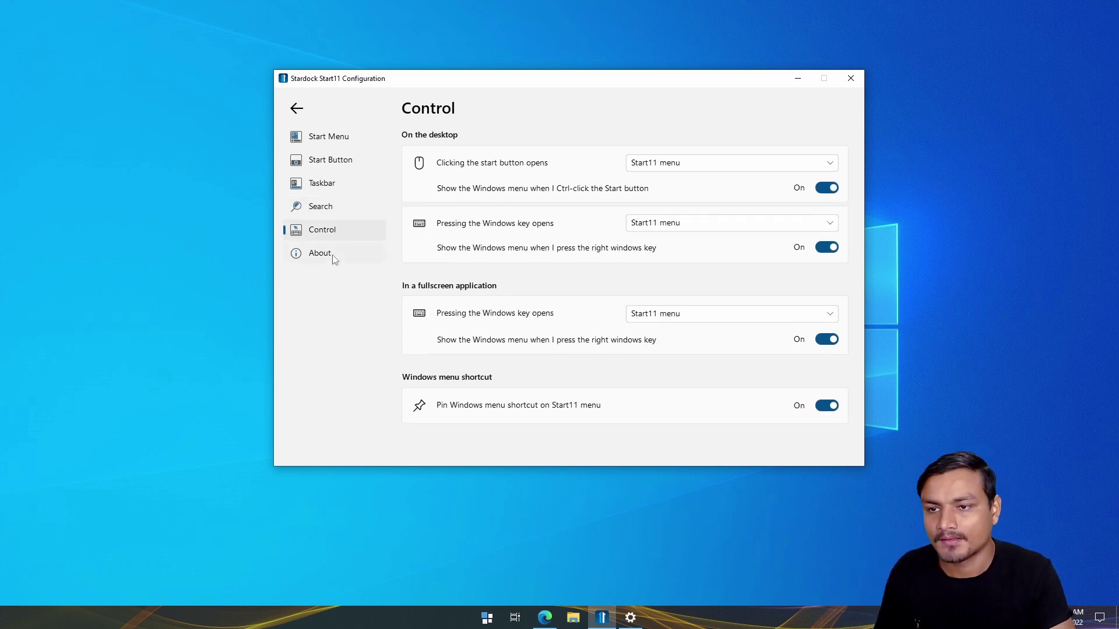
{"action": "left_click", "coordinate": [335, 257]}
{"action": "left_click", "coordinate": [342, 230]}
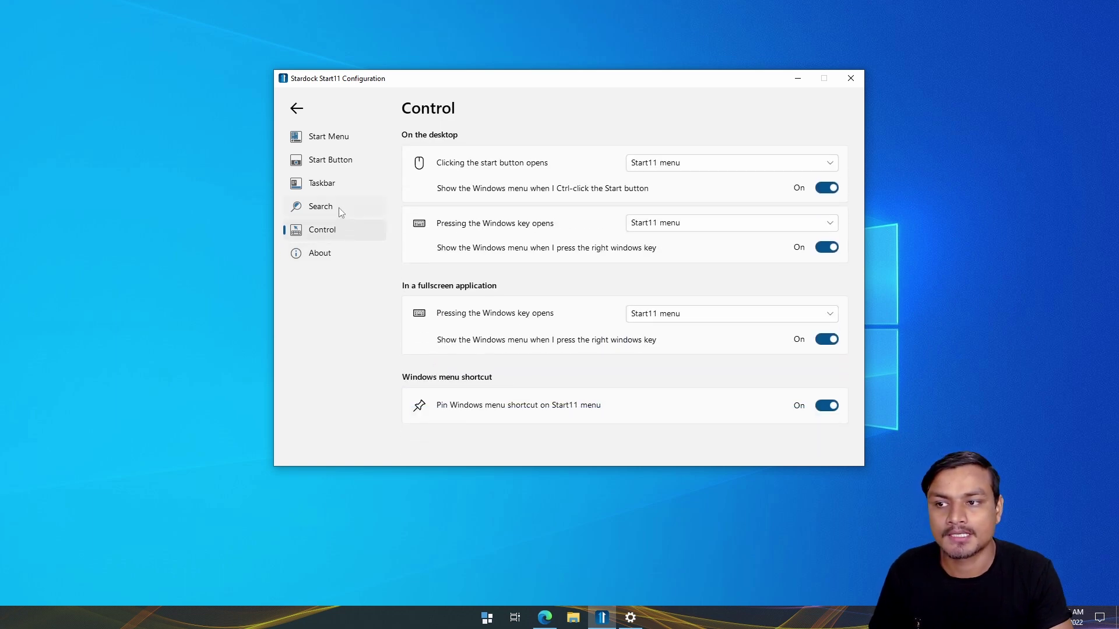
{"action": "left_click", "coordinate": [339, 208]}
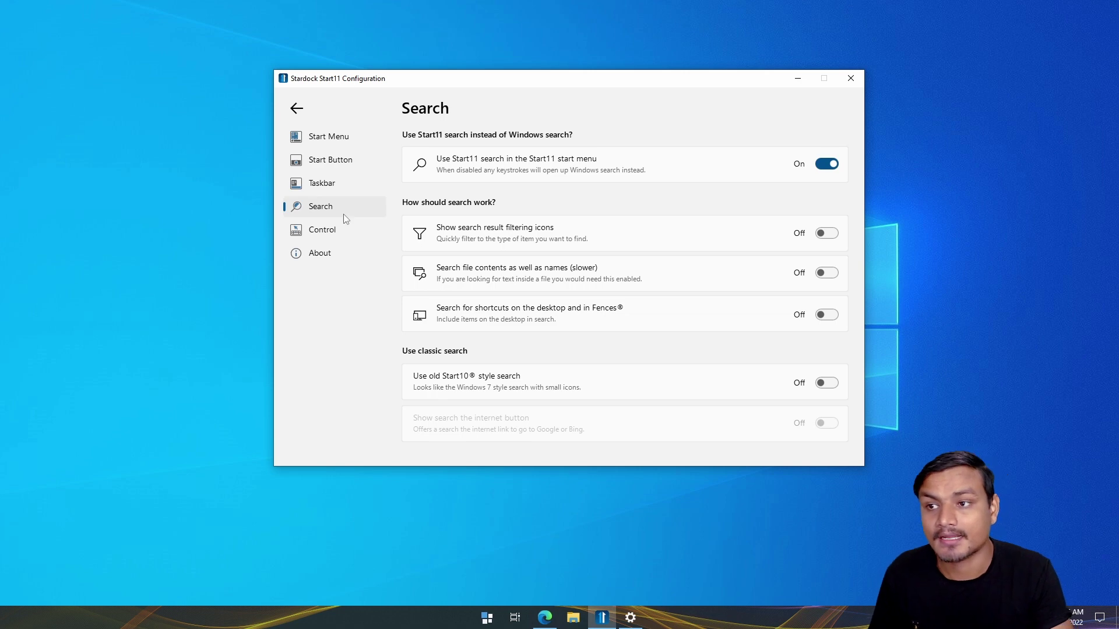
{"action": "left_click", "coordinate": [341, 139]}
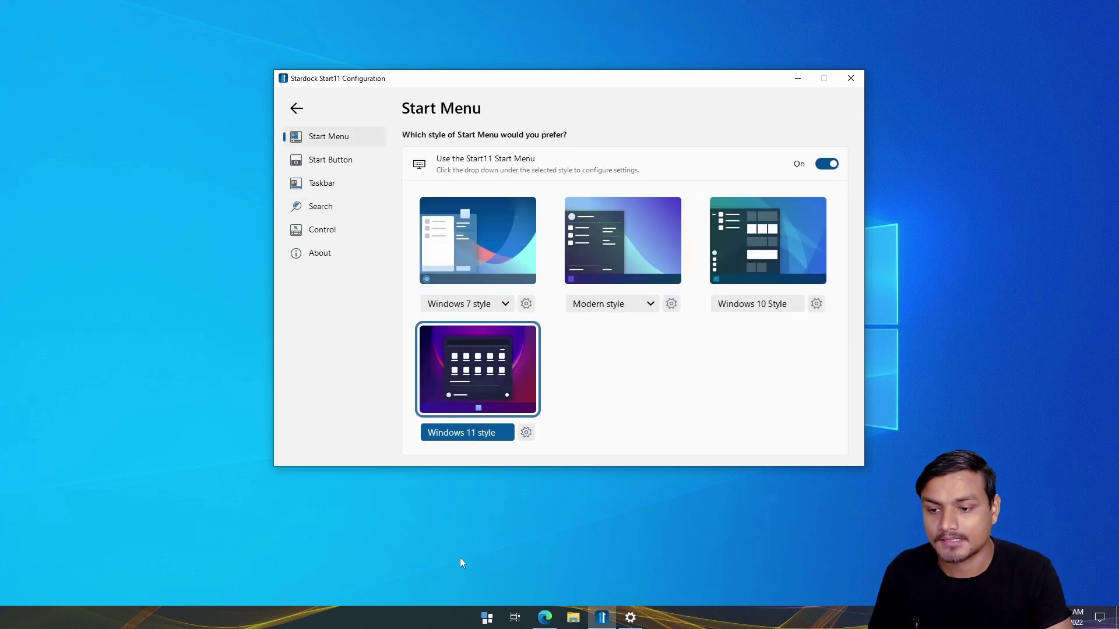
- Preview the Windows 11-style Start menu, then show the About page with version 1.01
{"action": "left_click", "coordinate": [486, 617]}
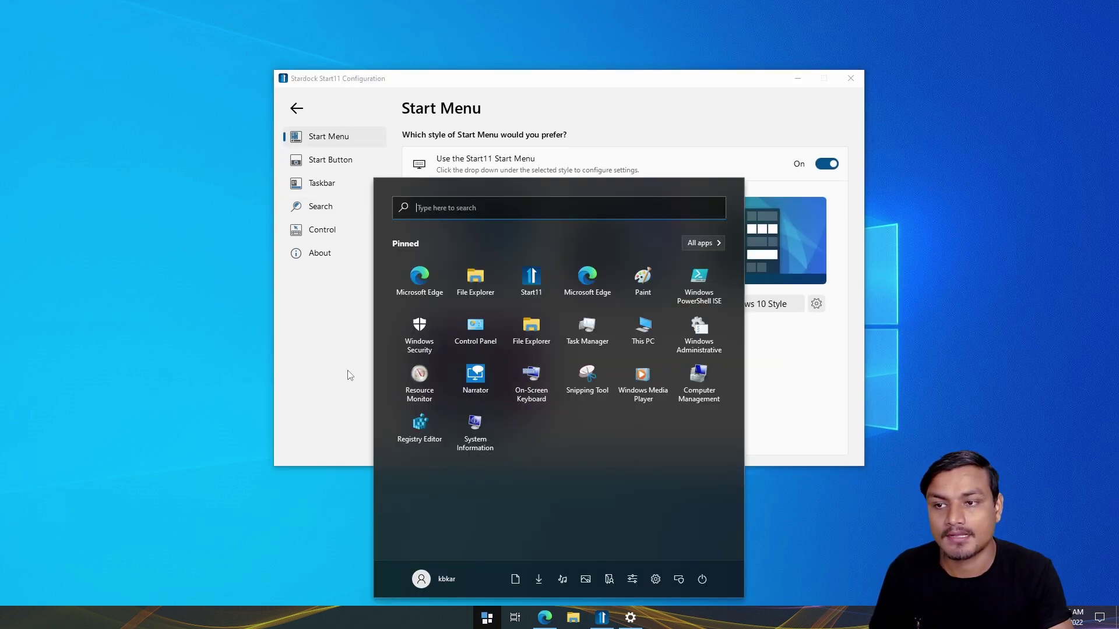
{"action": "left_click", "coordinate": [324, 255]}
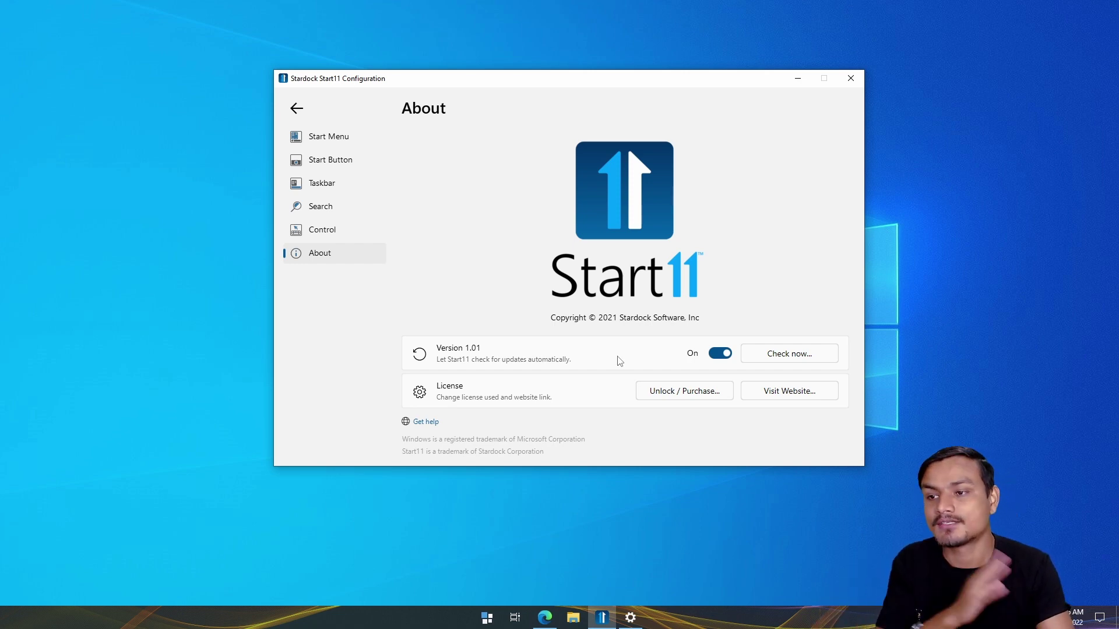
- Step through the Control, Search, Taskbar and Start Button pages back to Start Menu
{"action": "left_click", "coordinate": [333, 231]}
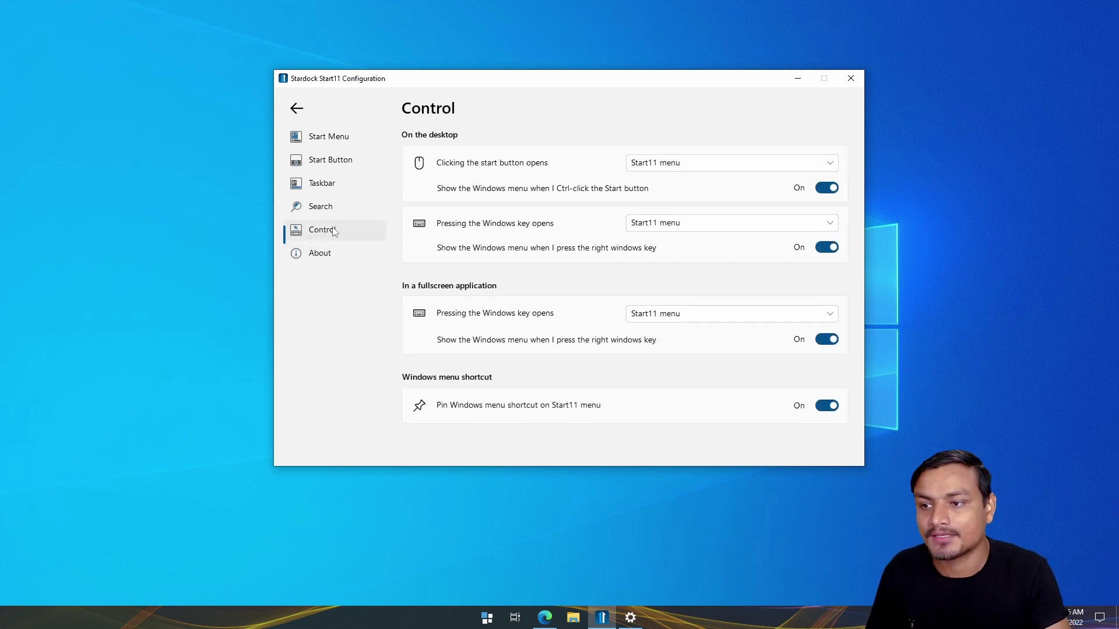
{"action": "left_click", "coordinate": [328, 211]}
{"action": "left_click", "coordinate": [326, 186]}
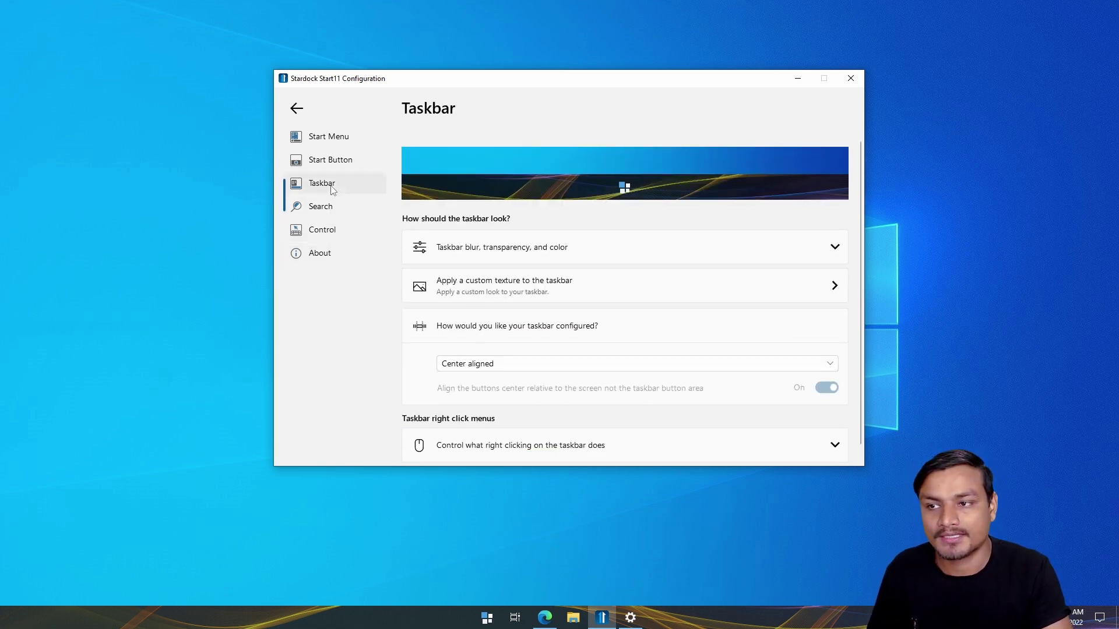
{"action": "left_click", "coordinate": [330, 159]}
{"action": "left_click", "coordinate": [335, 137]}
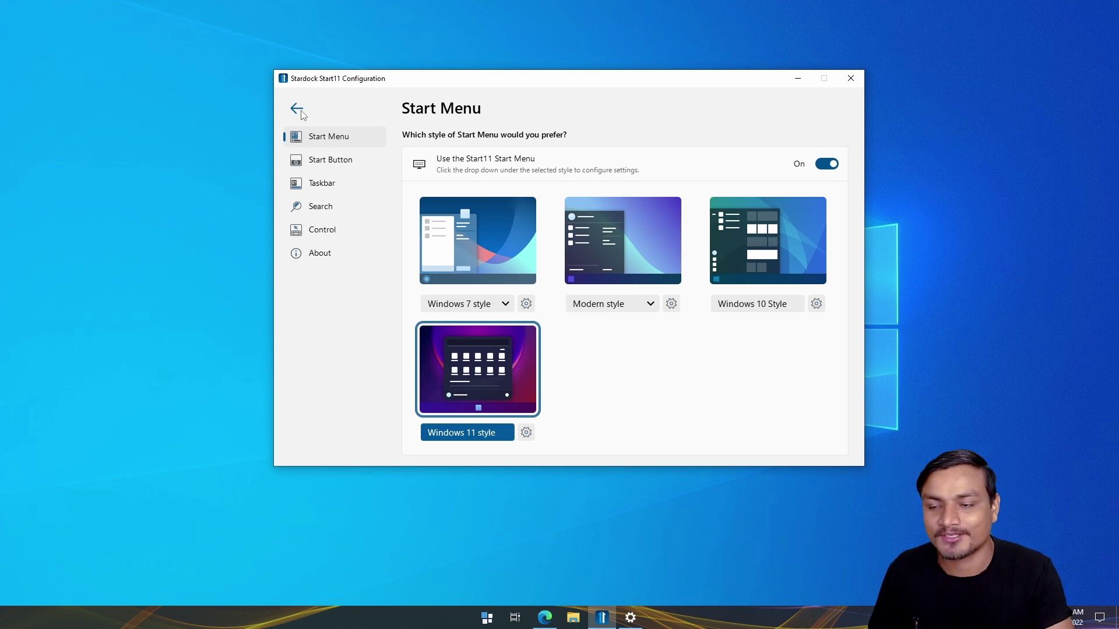
{"action": "left_click", "coordinate": [351, 234]}
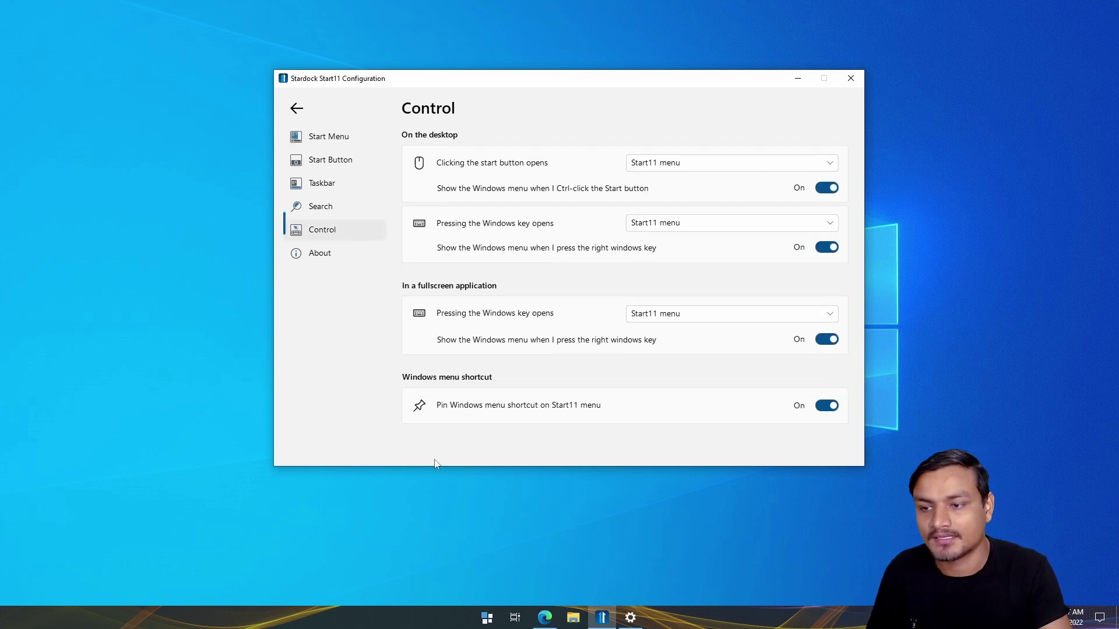
{"action": "left_click", "coordinate": [487, 619]}
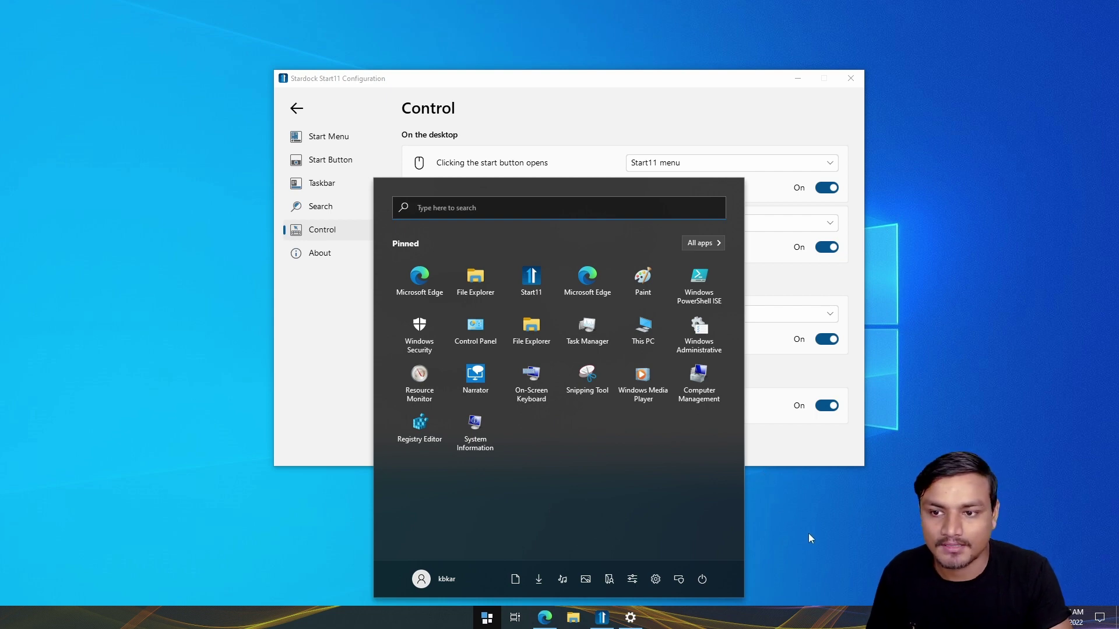
{"action": "left_click", "coordinate": [792, 519]}
{"action": "left_click", "coordinate": [487, 618]}
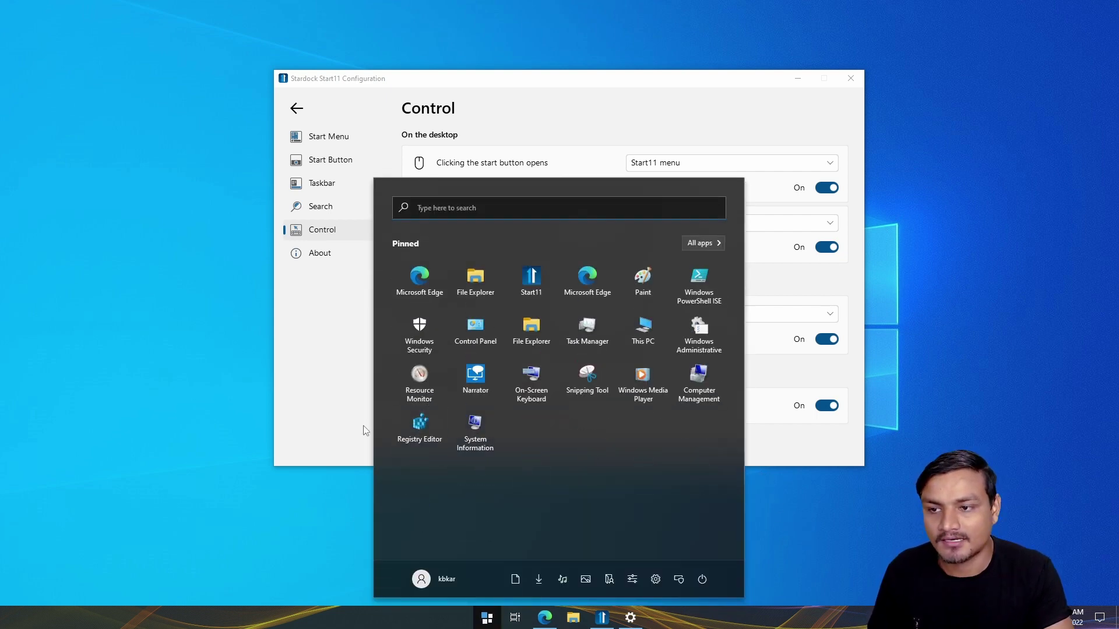
{"action": "left_click", "coordinate": [322, 307]}
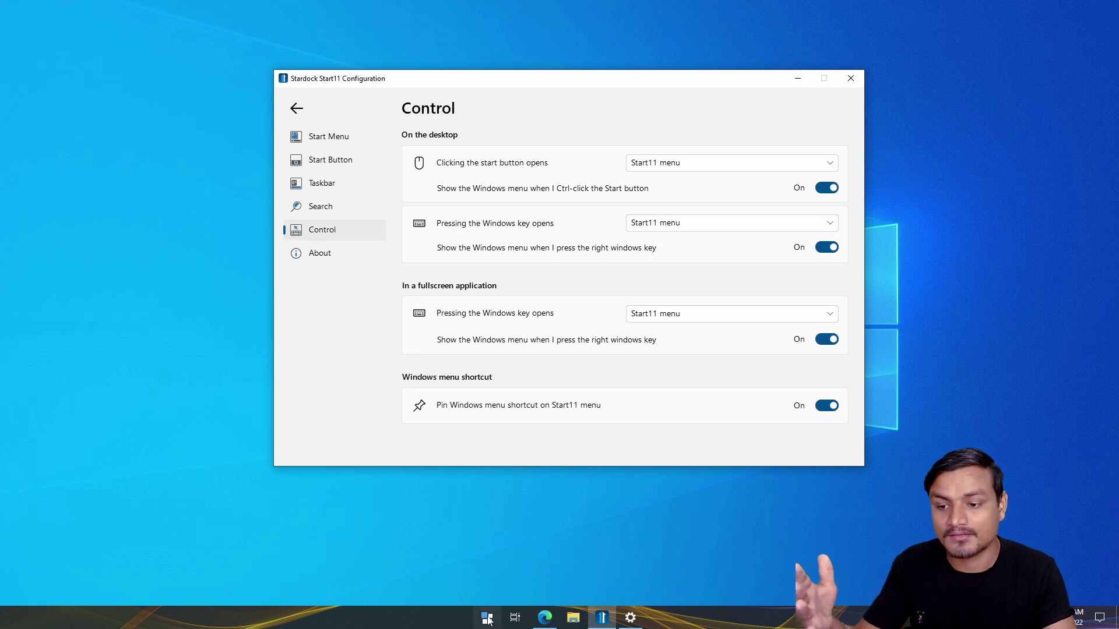
{"action": "key", "text": "super"}
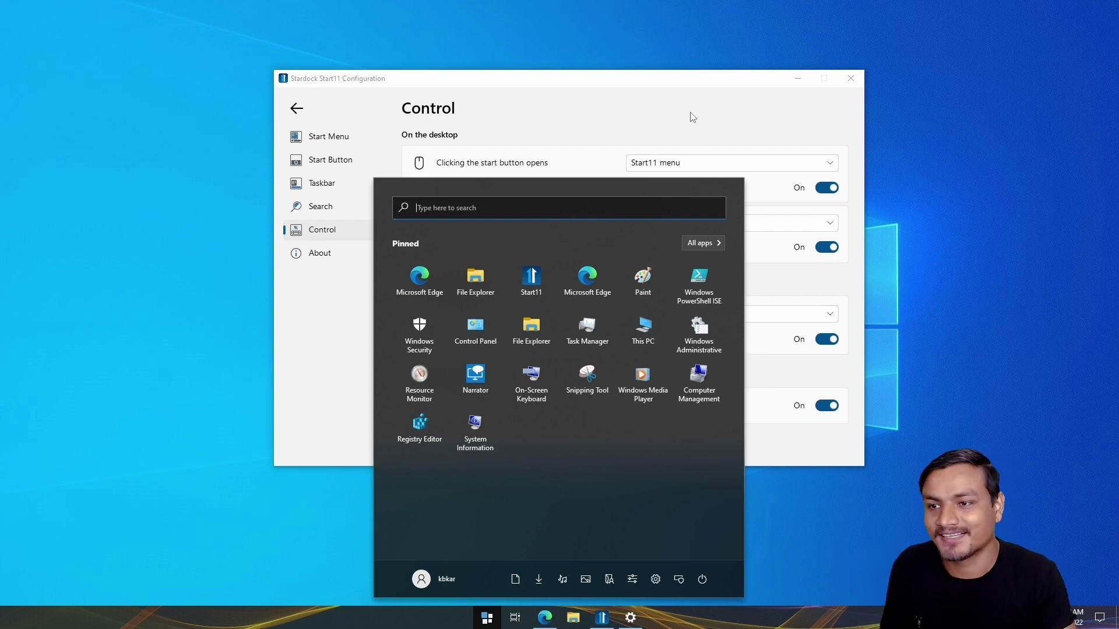
{"action": "left_click", "coordinate": [297, 109]}
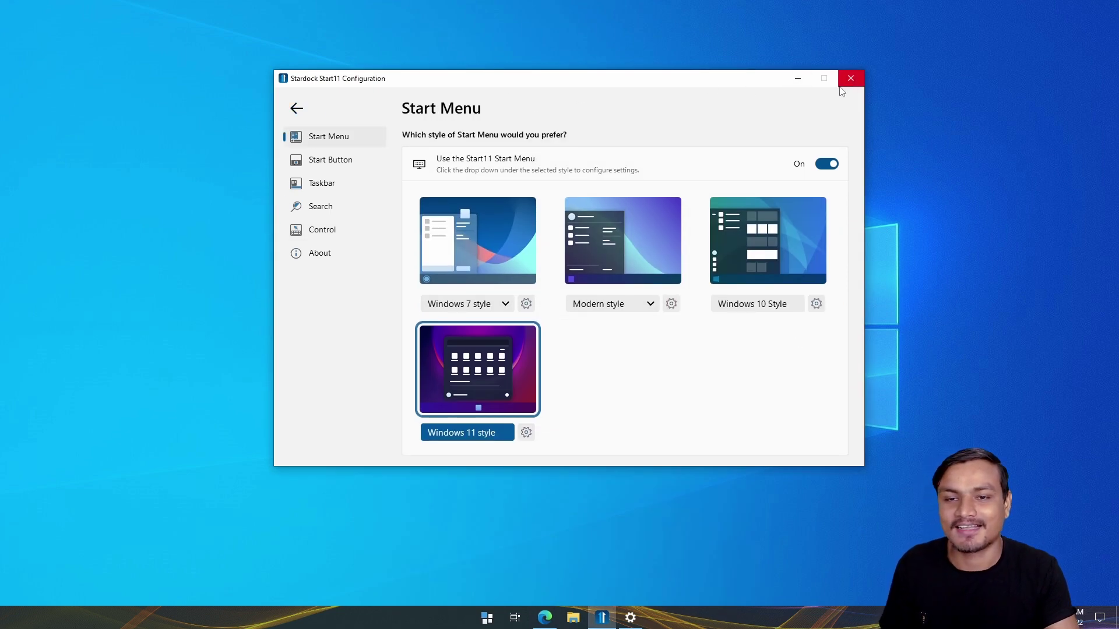